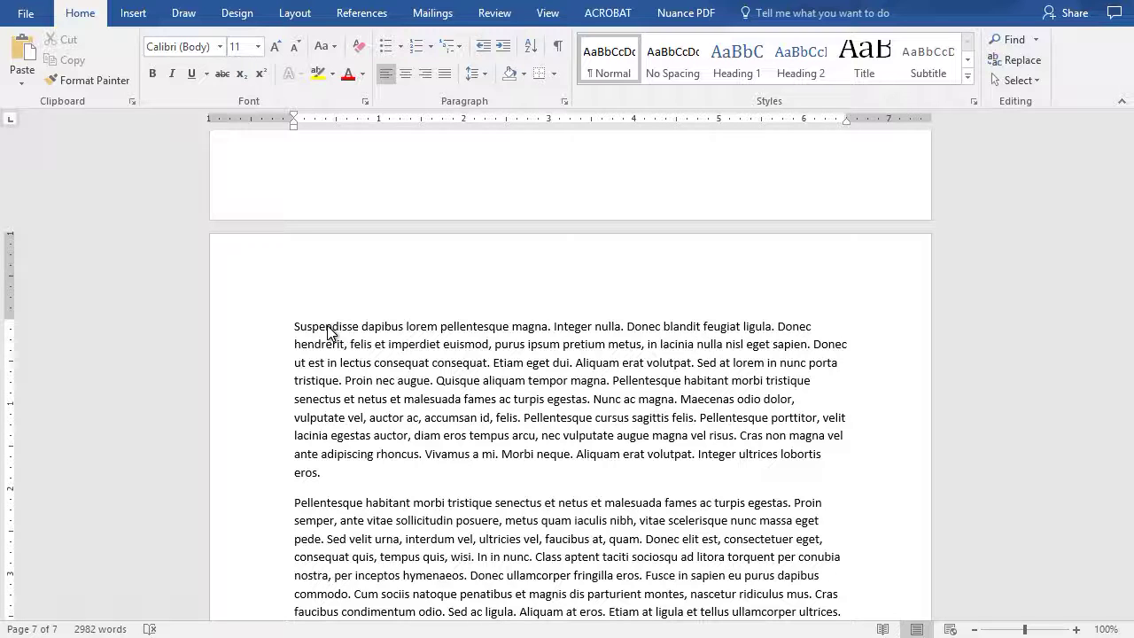
- Insert a Simple Text Box at the start of the first paragraph on page 7
left_click(135, 14)
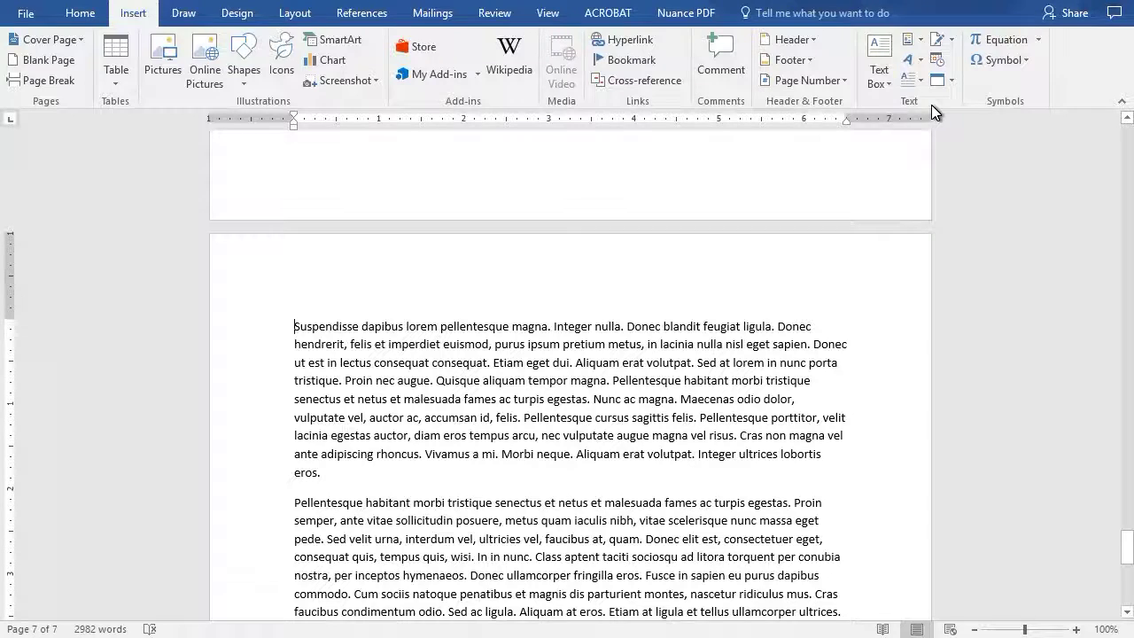
left_click(879, 60)
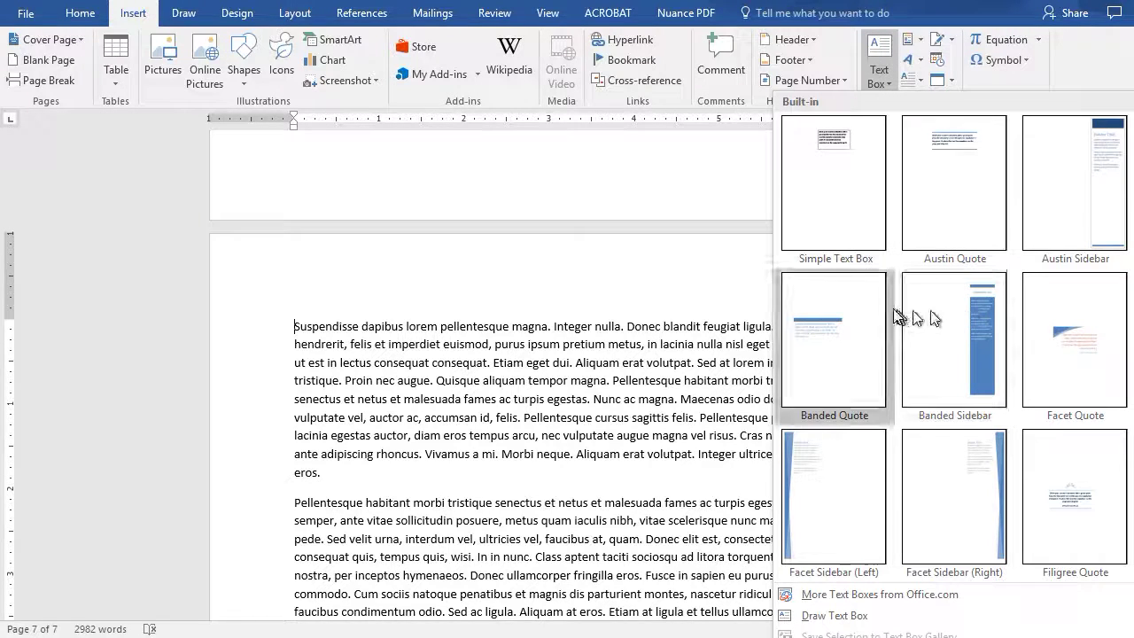
left_click(835, 170)
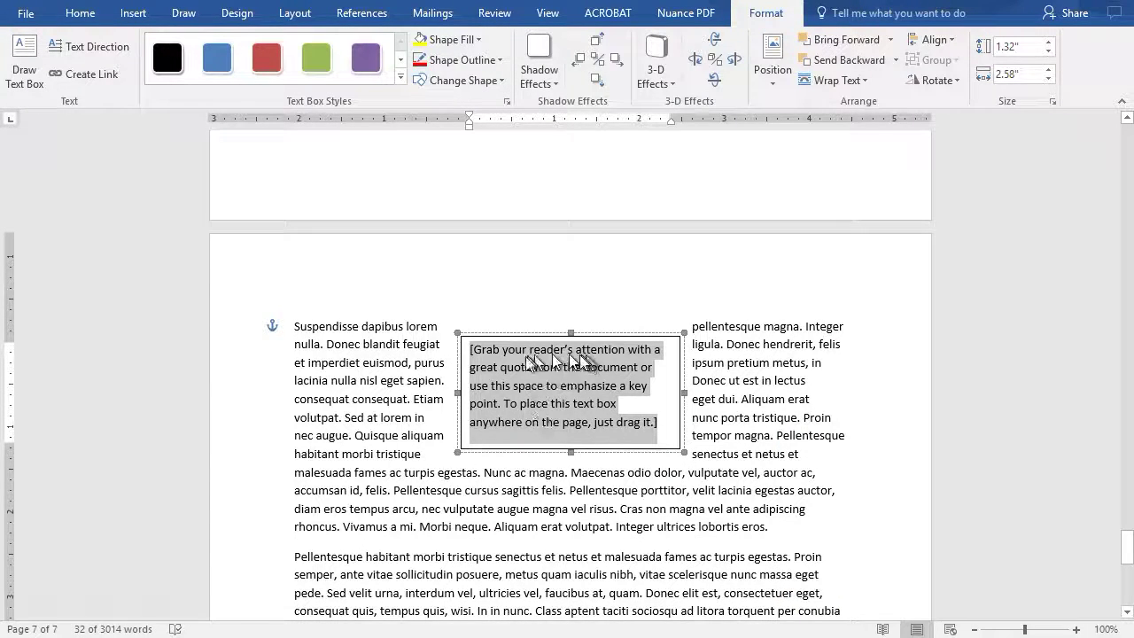
- Move the text box lower and toward the left margin of the paragraph, and resize it to about 3.61" wide and 1.11" high
mouse_move(541, 393)
left_mouse_down()
mouse_move(527, 406)
mouse_move(517, 339)
mouse_move(535, 384)
left_mouse_up()
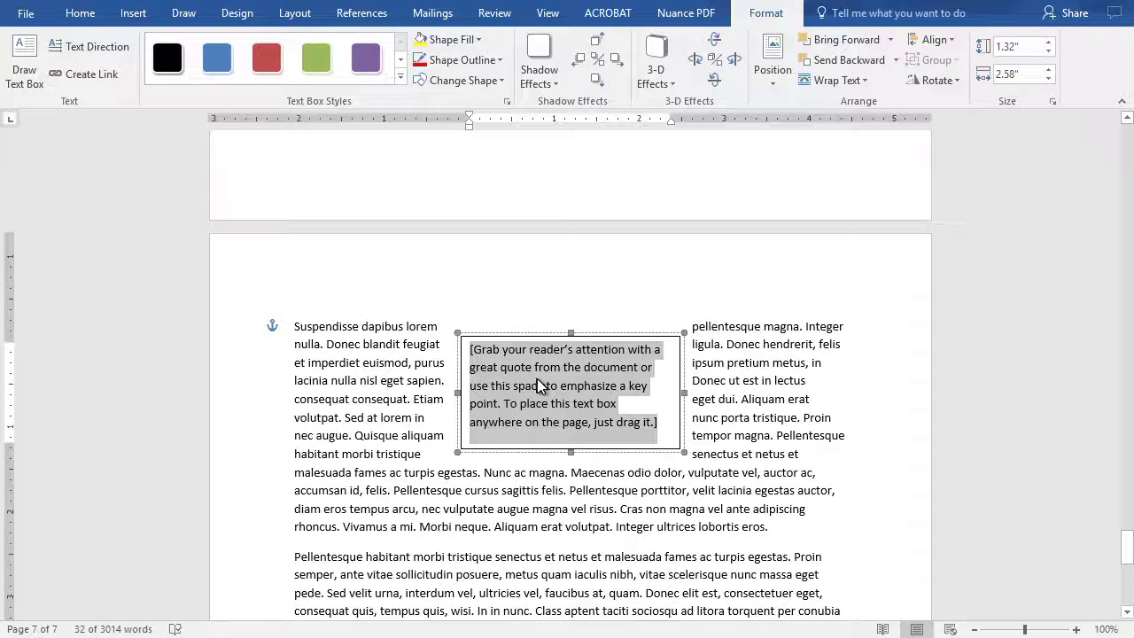
left_click_drag(537, 340, 423, 406)
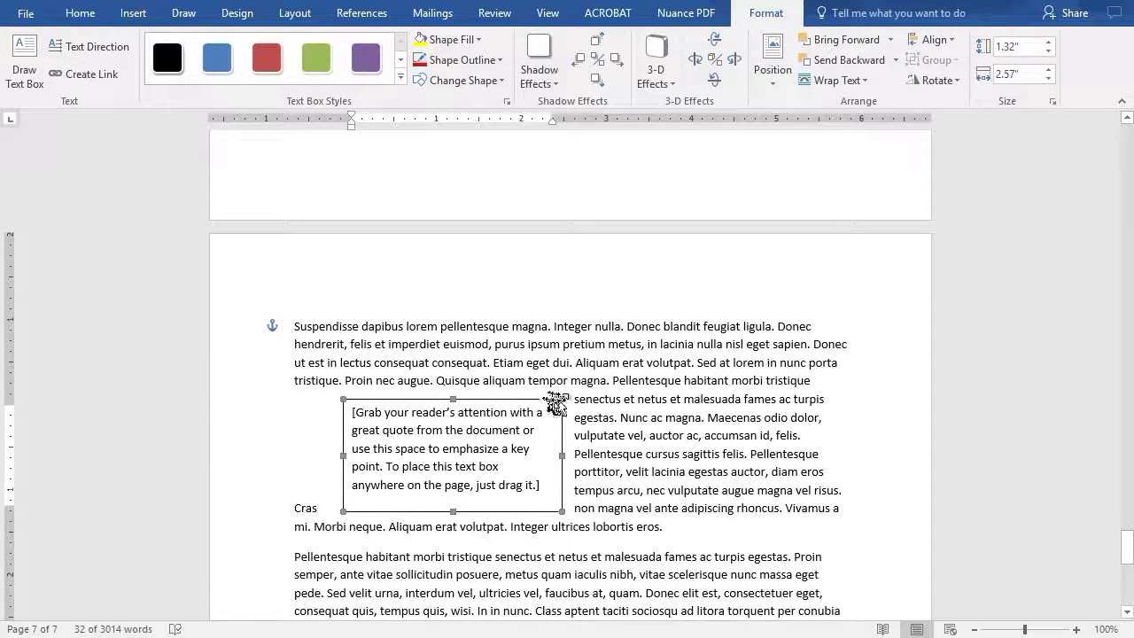
left_click_drag(562, 399, 651, 399)
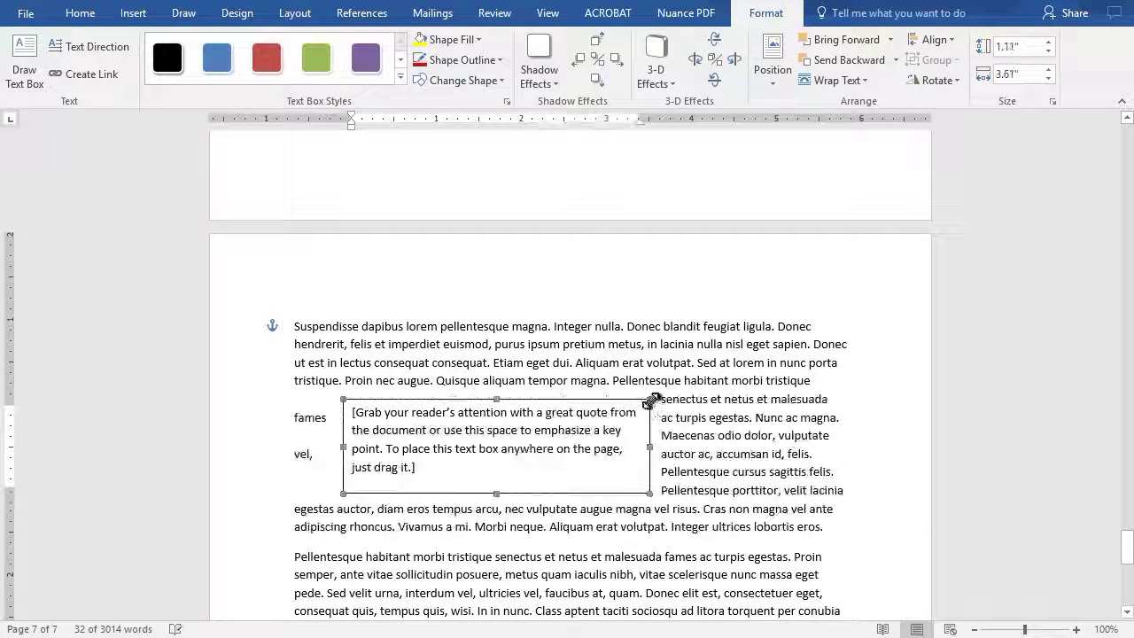
- Apply the light red diagonal gradient style to the text box and give it a dark purple outline
left_click(460, 431)
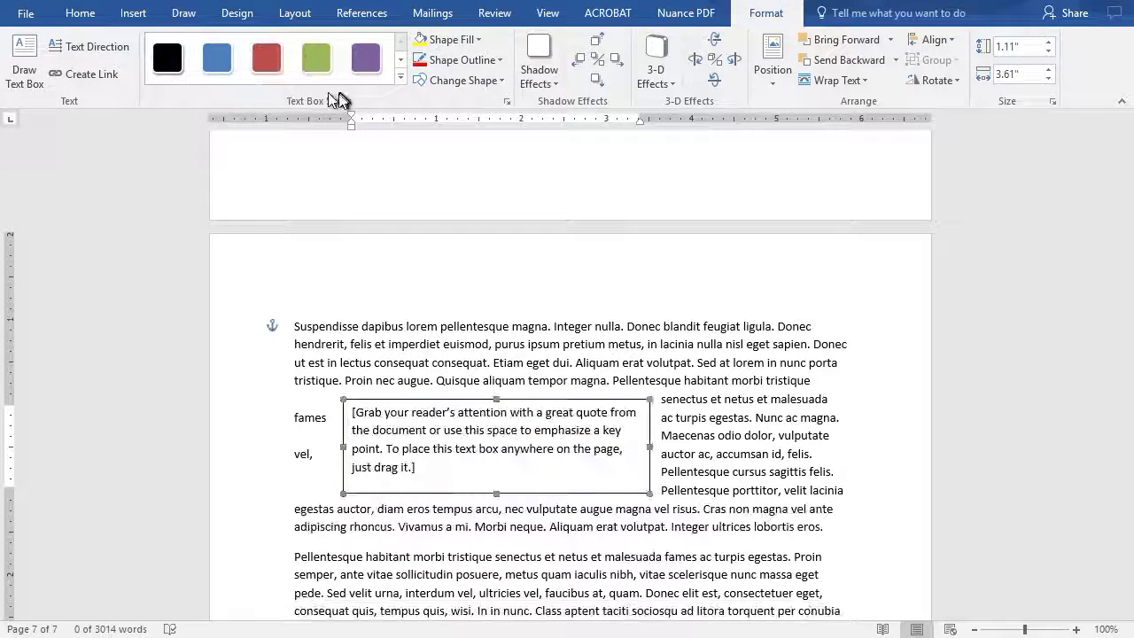
left_click(400, 77)
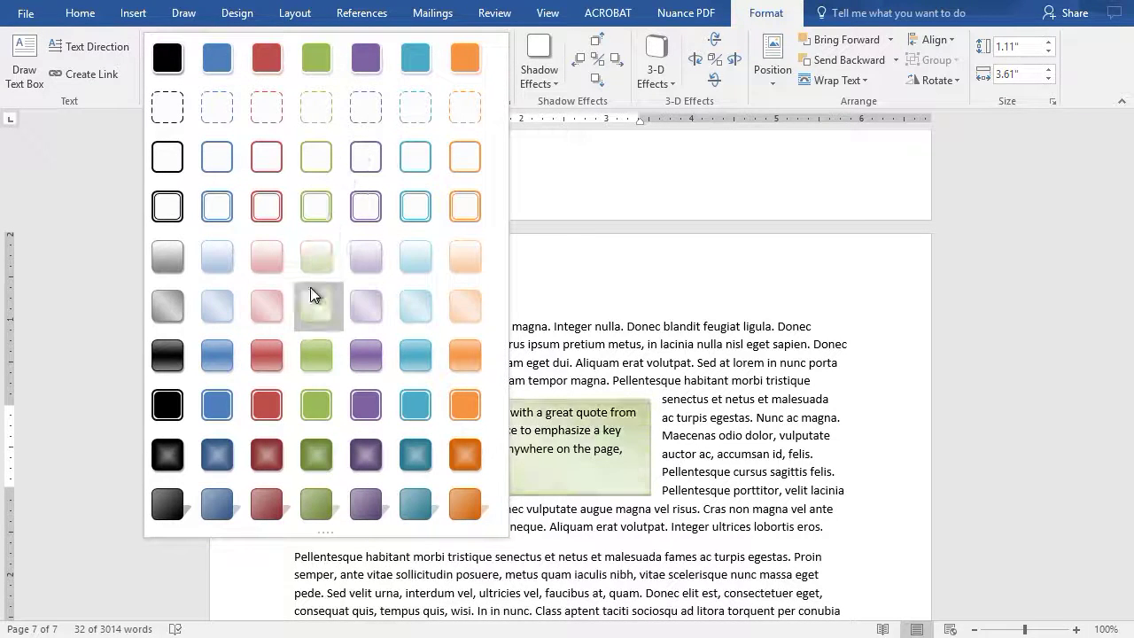
left_click(266, 306)
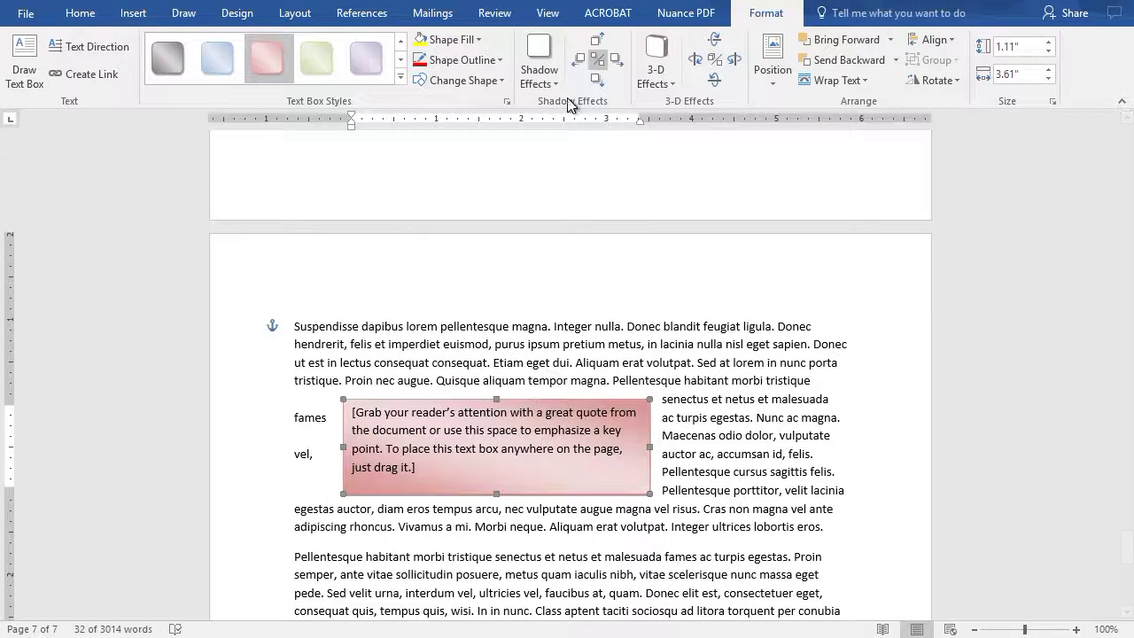
left_click(468, 62)
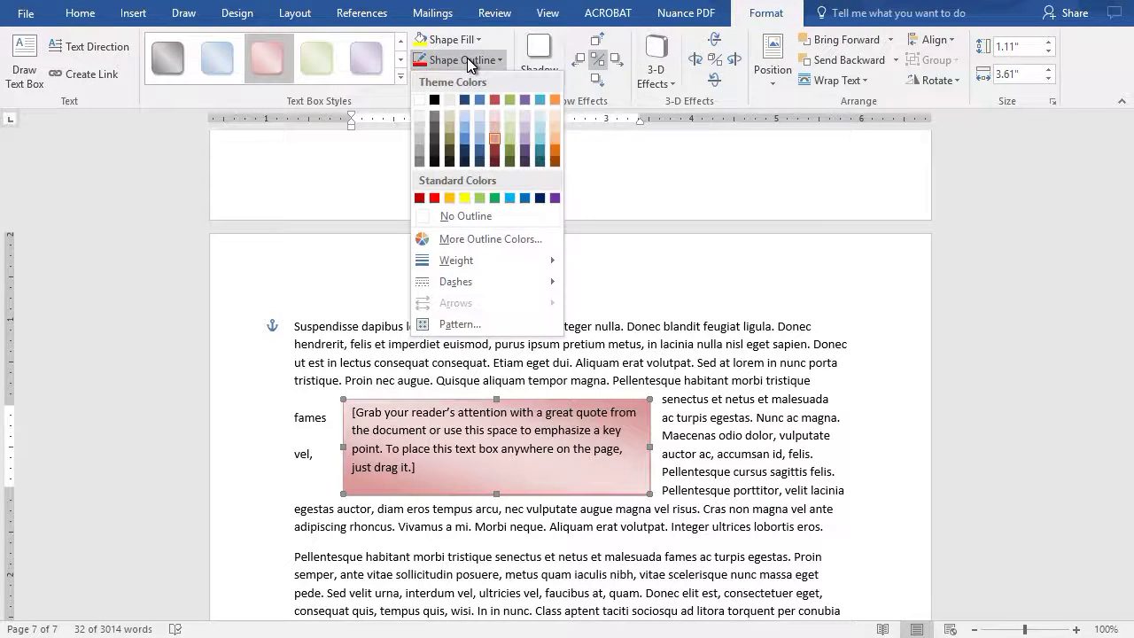
left_click(521, 157)
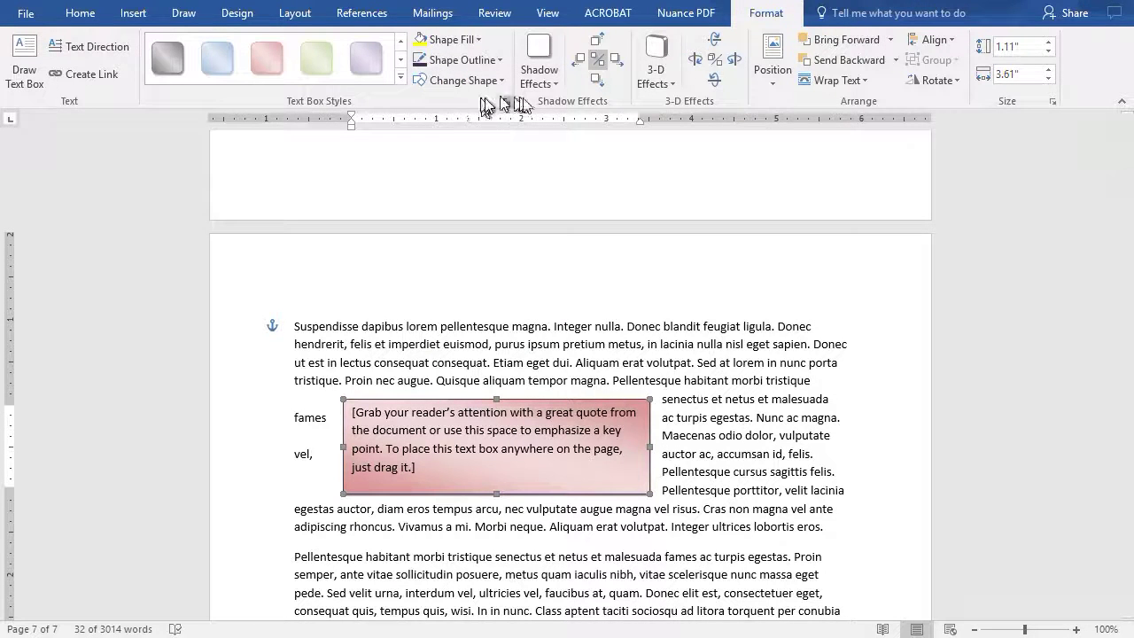
- Add a lower-right drop shadow to the text box and nudge the shadow further right and down
left_click(539, 69)
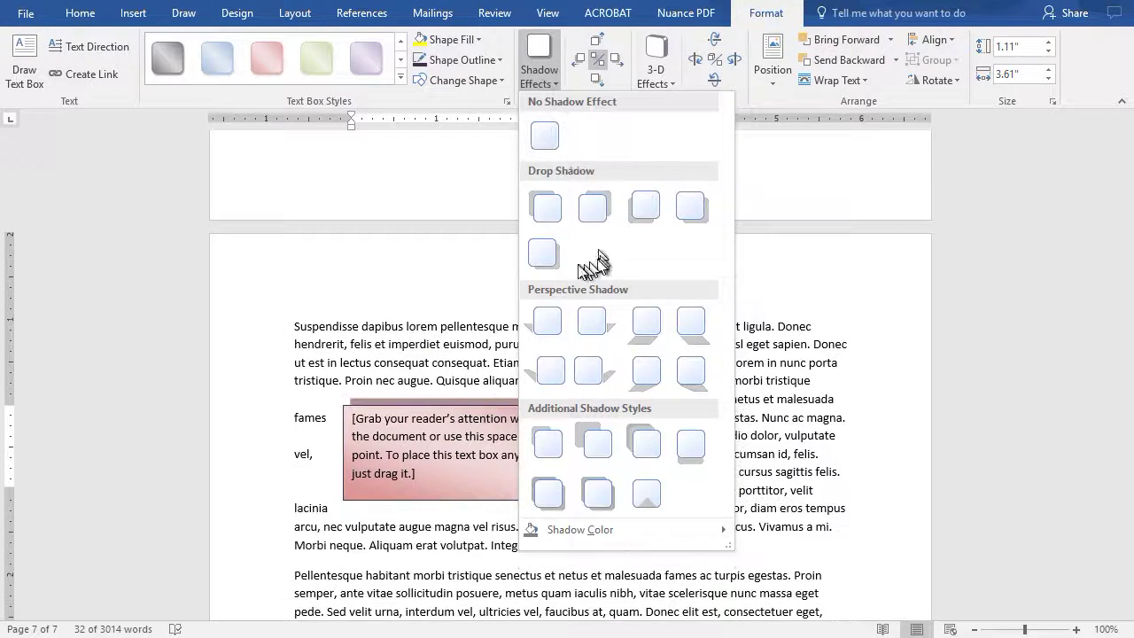
left_click(551, 254)
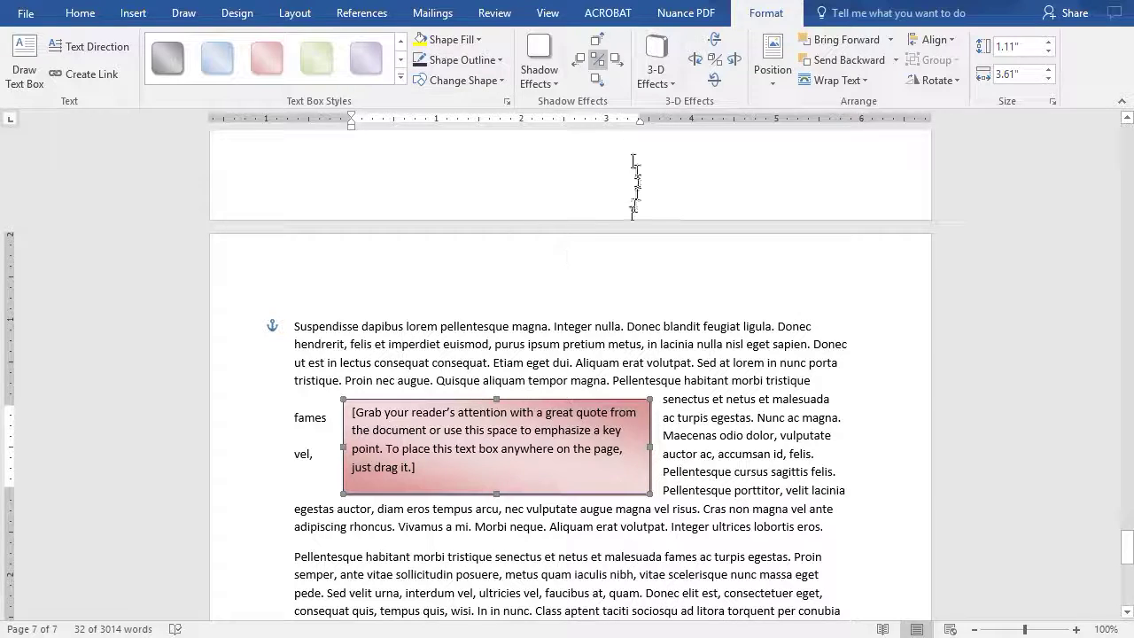
left_click(620, 69)
left_click(620, 69)
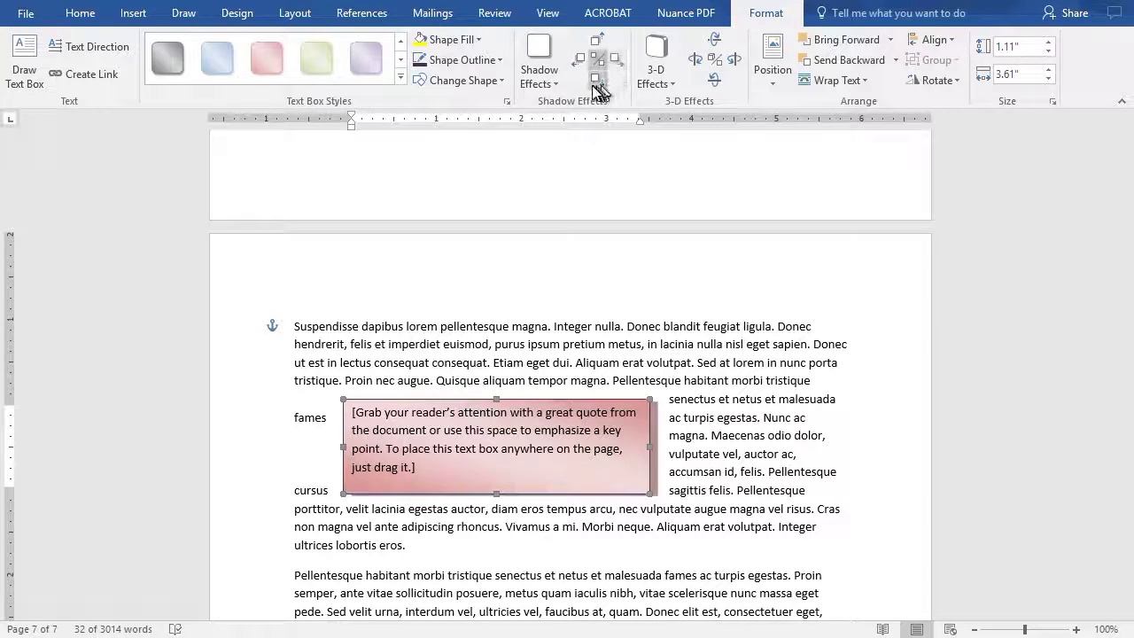
left_click(595, 79)
left_click(596, 80)
left_click(595, 82)
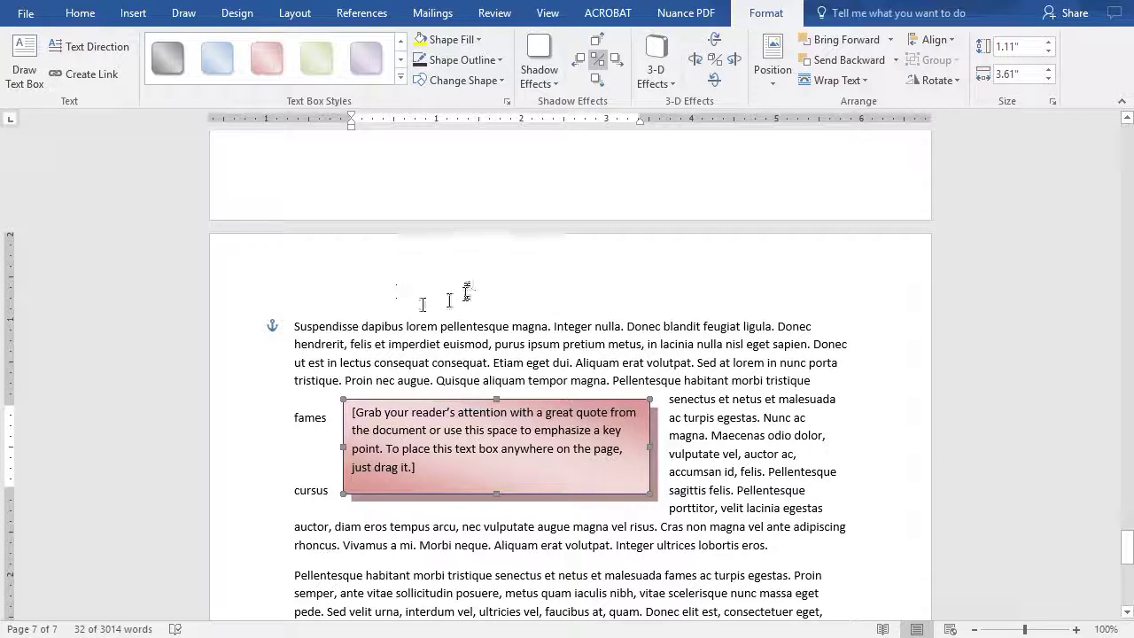
- Cut the red gradient text box out of the document
right_click(445, 398)
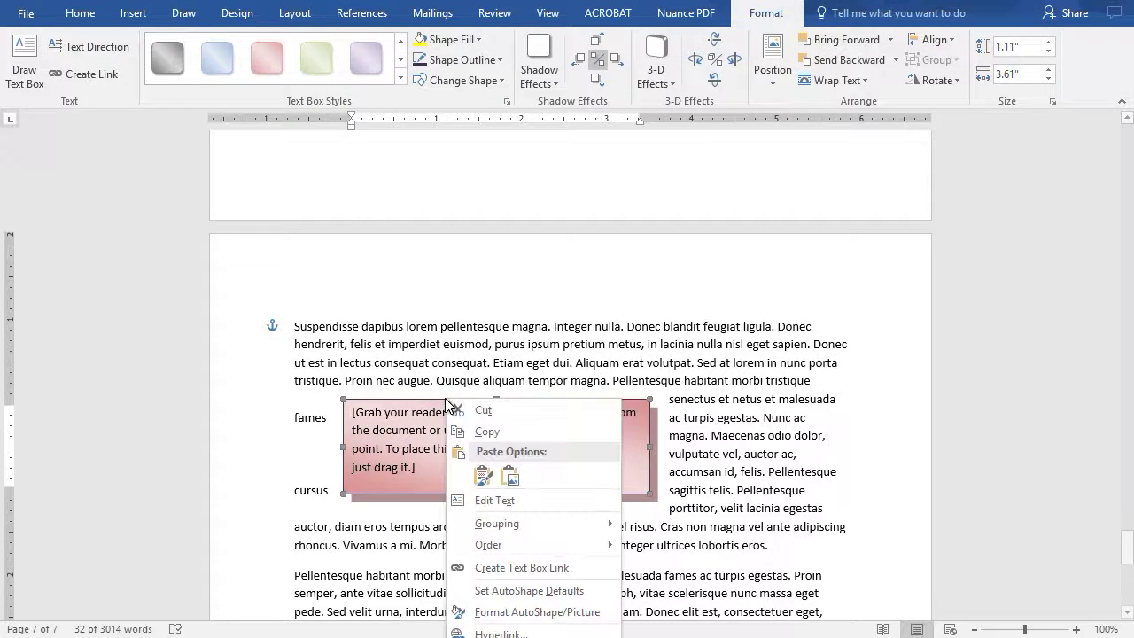
left_click(506, 408)
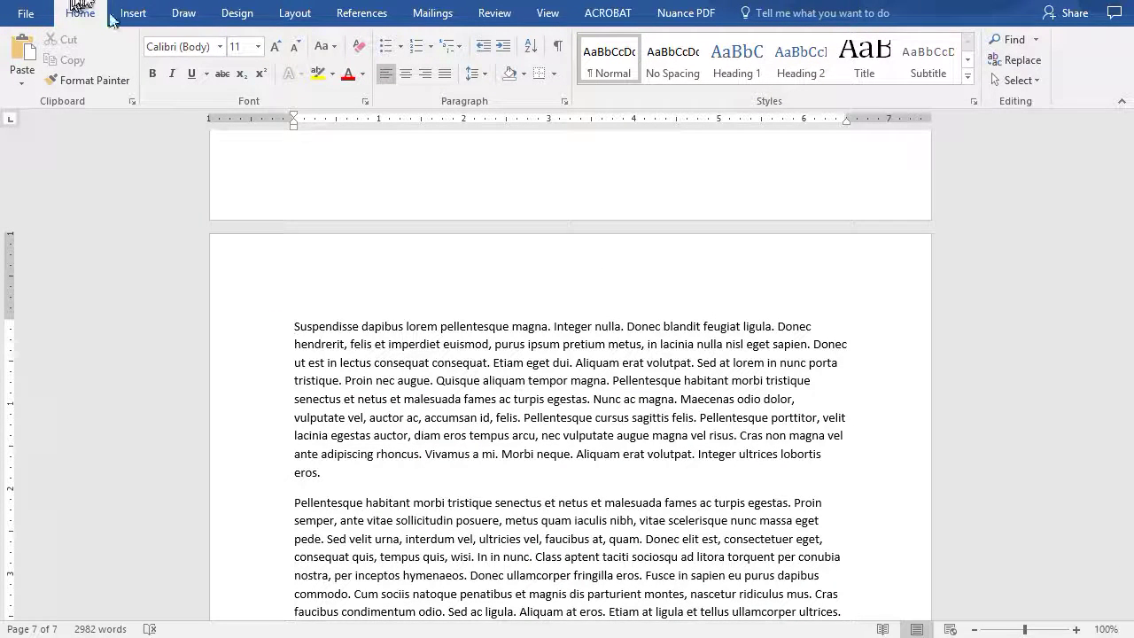
- Insert a Banded Sidebar text box on page 7
left_click(139, 16)
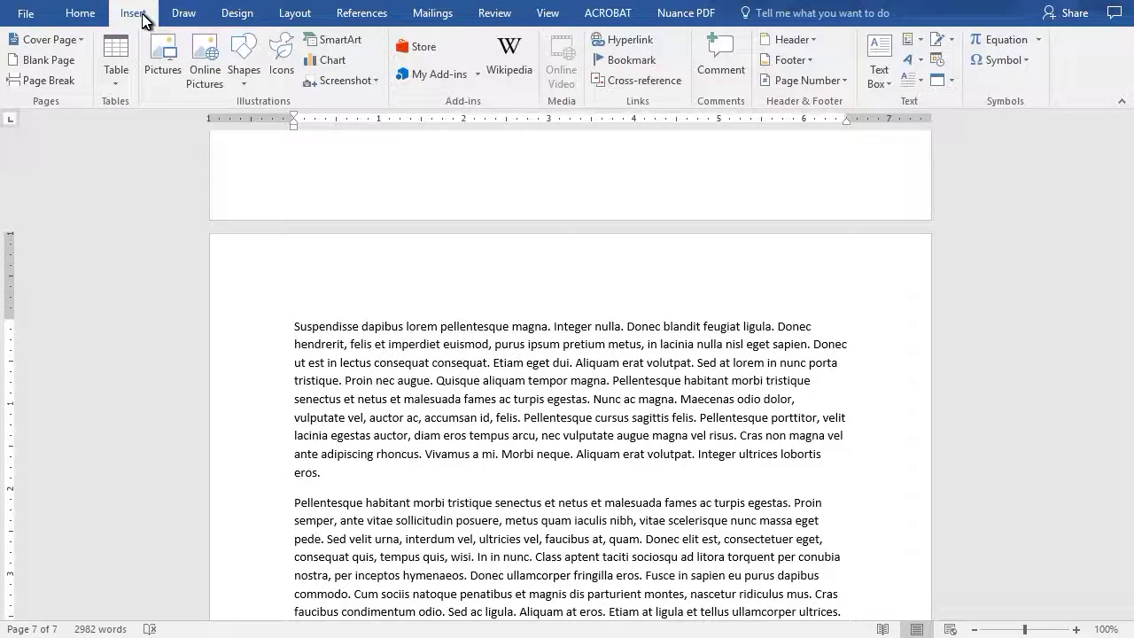
left_click(888, 78)
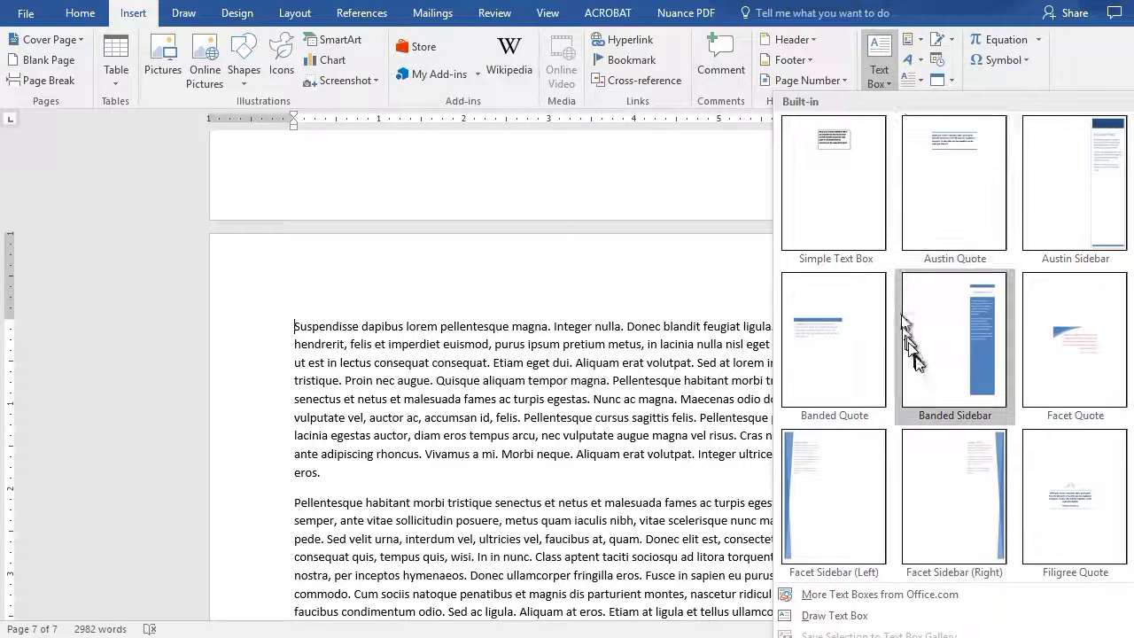
left_click(984, 362)
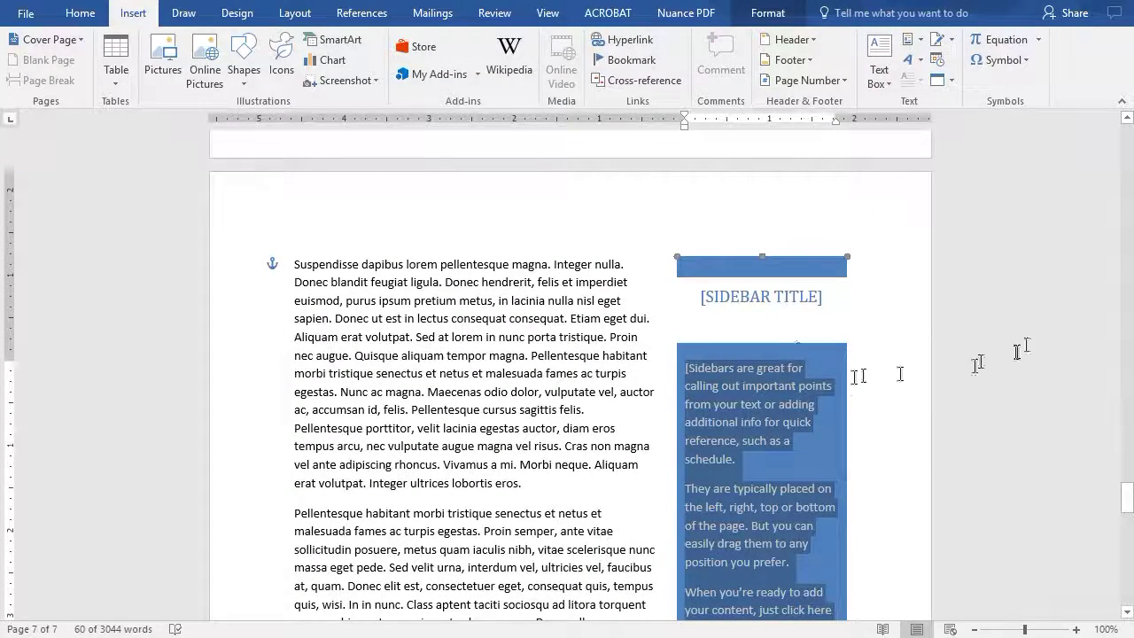
- Shorten the sidebar by raising its lower edge, and delete the whole sidebar
scroll(881, 385, "down", 10)
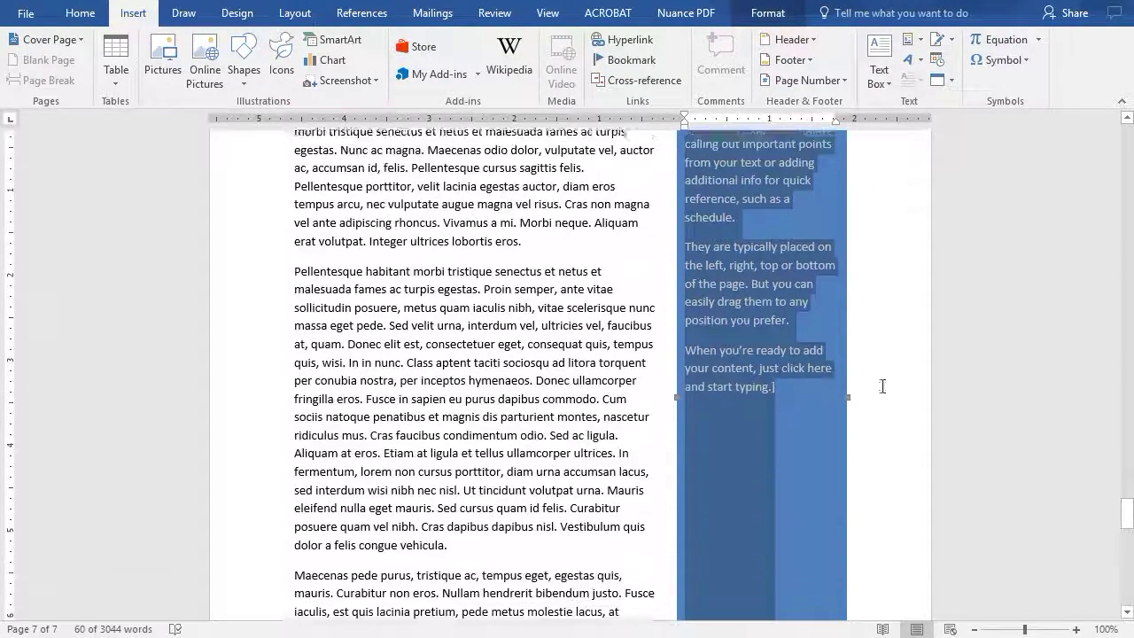
scroll(570, 367, "up", 5)
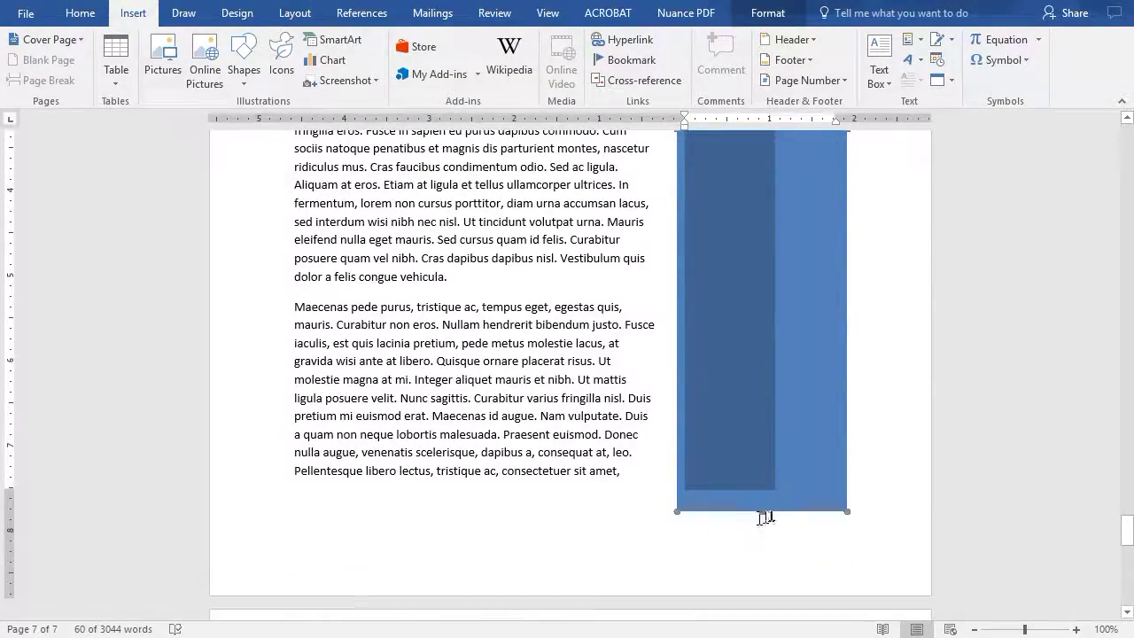
left_click_drag(762, 511, 767, 451)
scroll(868, 397, "up", 7)
scroll(870, 433, "down", 4)
scroll(870, 434, "up", 7)
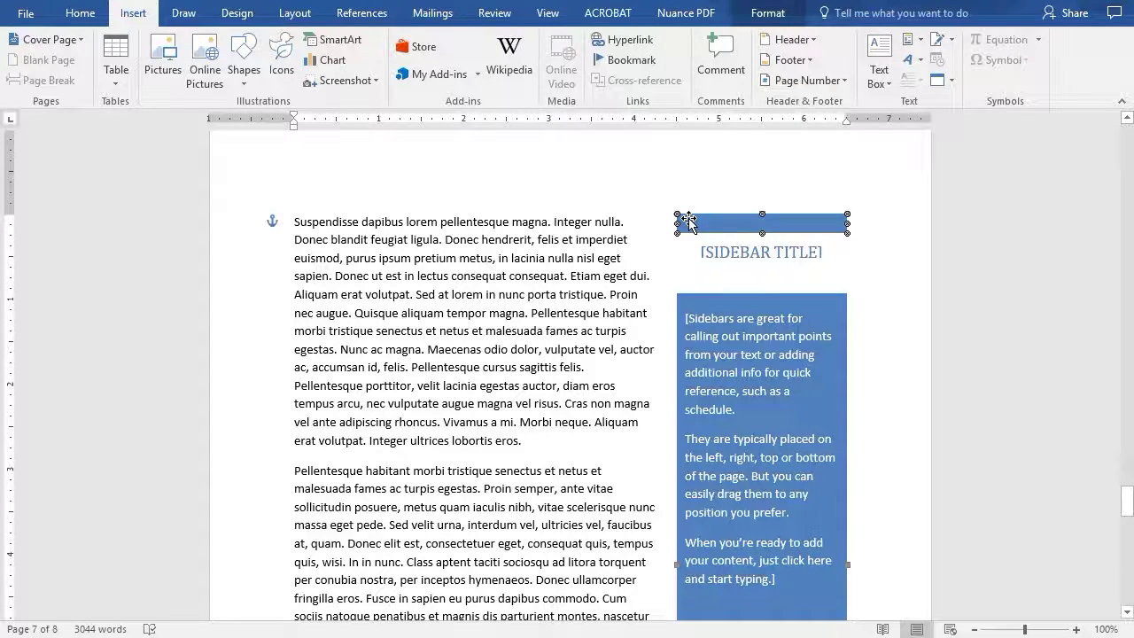
key("Delete")
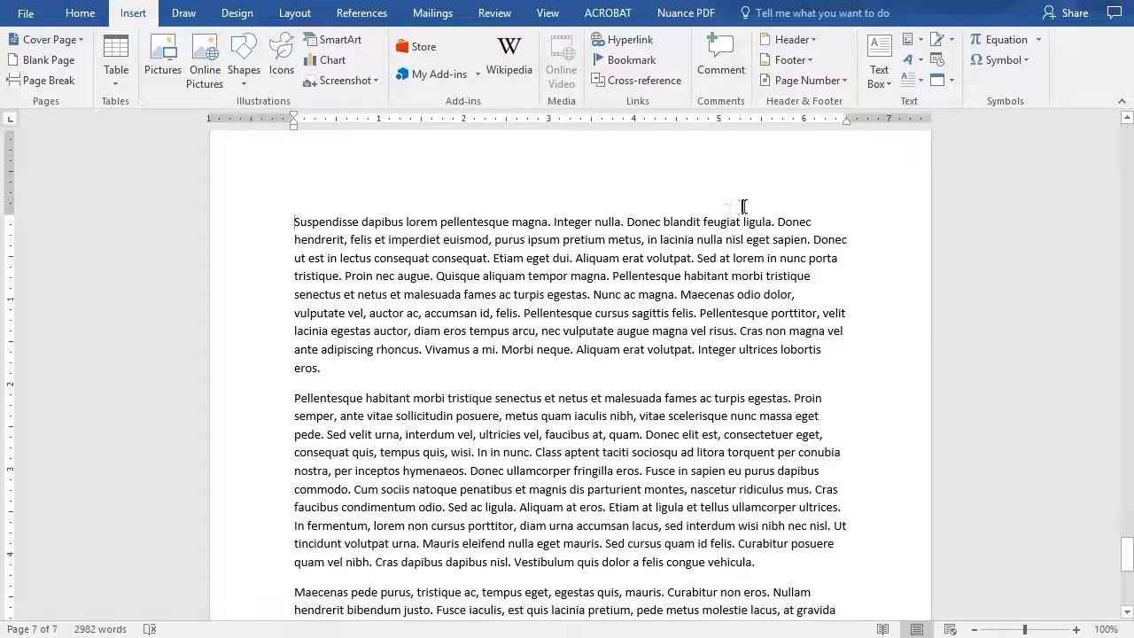
- Insert an Austin Quote text box above the first paragraph on page 7
left_click(879, 56)
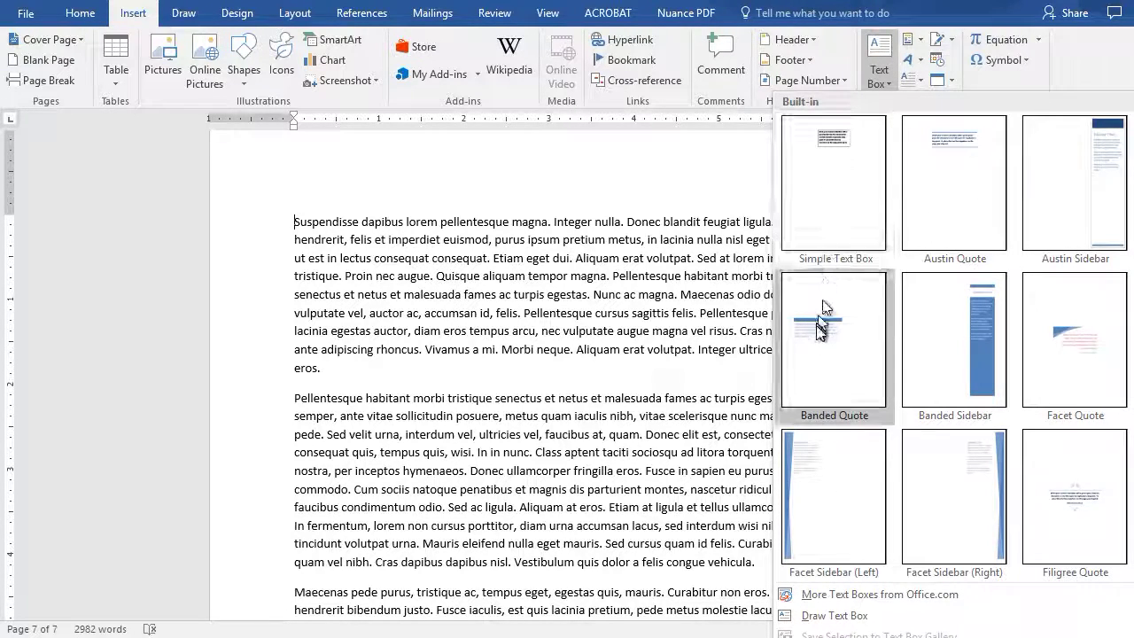
left_click(948, 157)
left_click(820, 369)
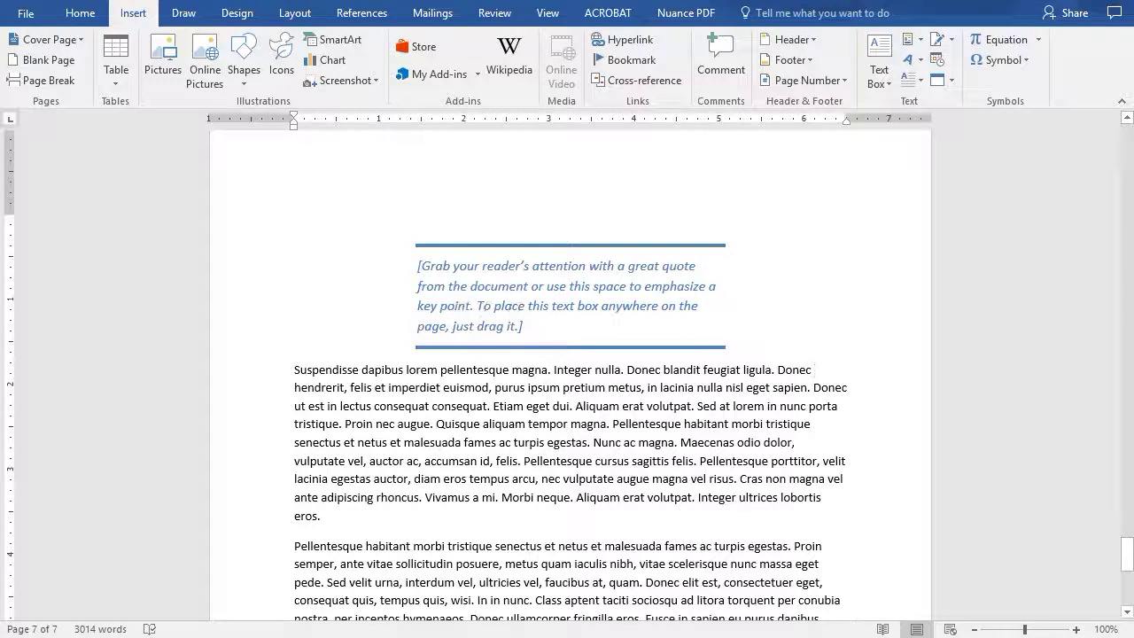
- Delete the quote text box above the first paragraph
left_click(499, 387)
left_click(514, 306)
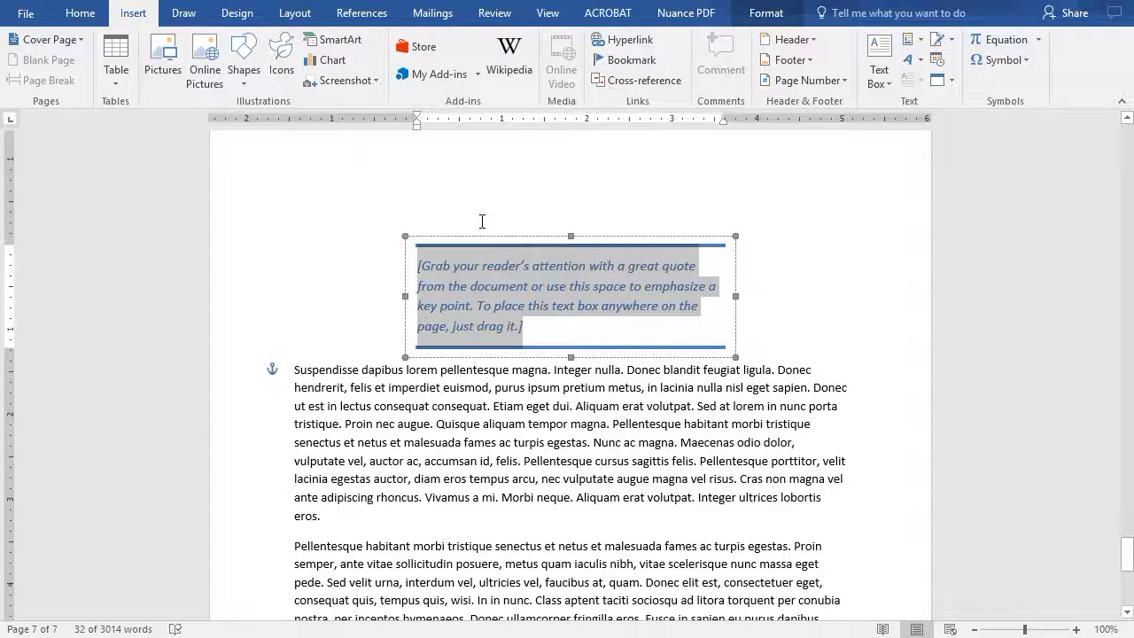
key("Delete")
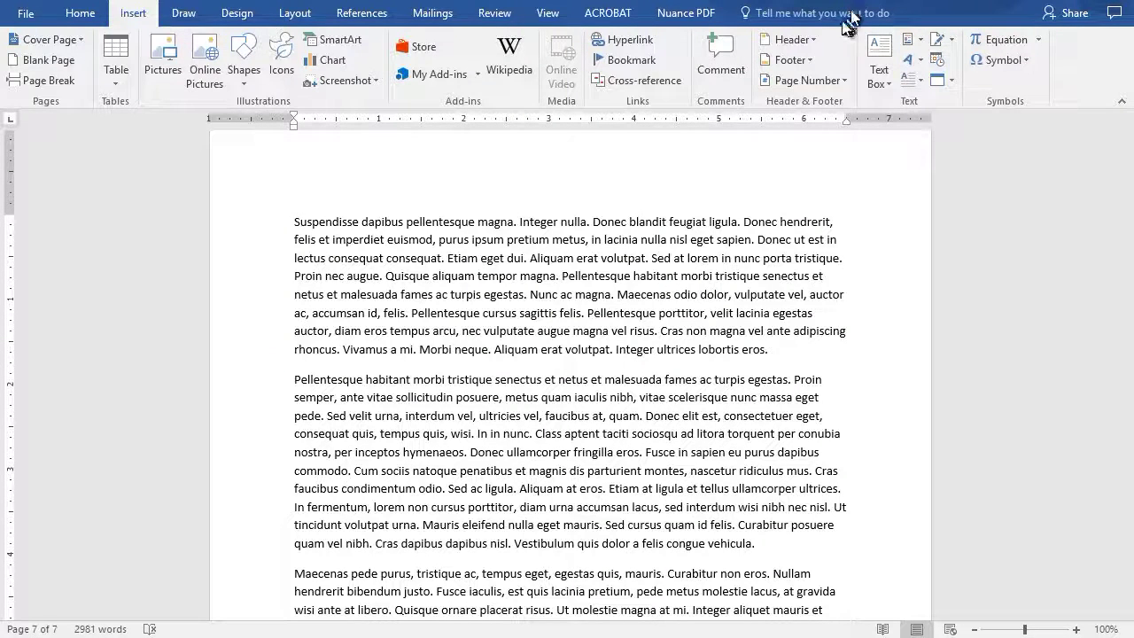
- Draw a text box about 3.03" wide and 1.28" high over the first paragraph and enter "My own text box" in it
left_click(881, 71)
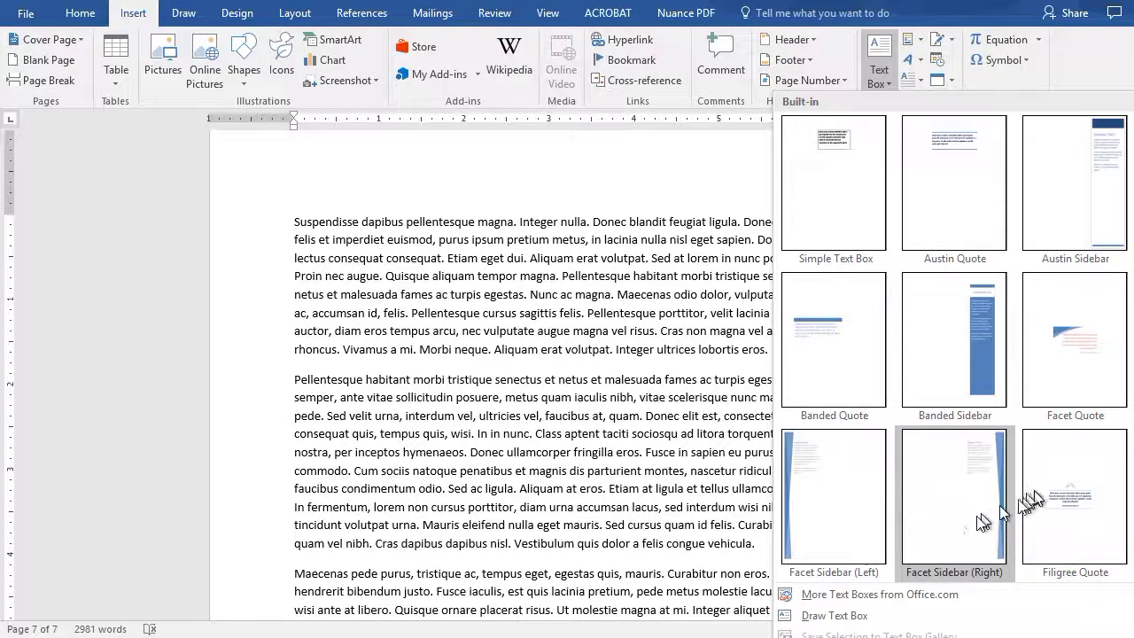
left_click(855, 623)
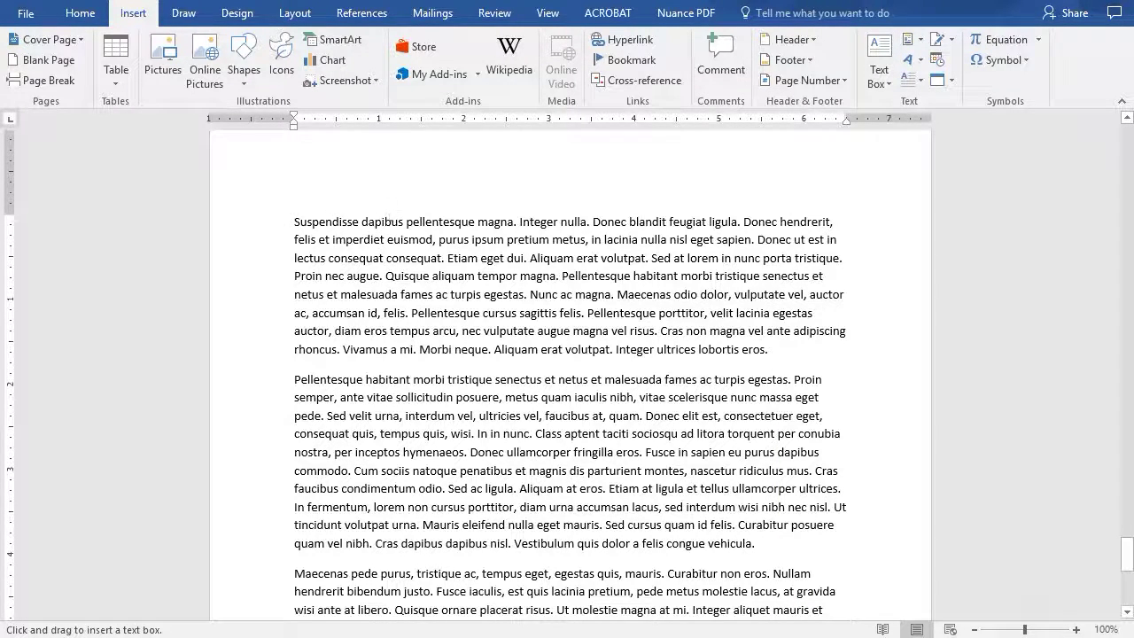
key("Escape")
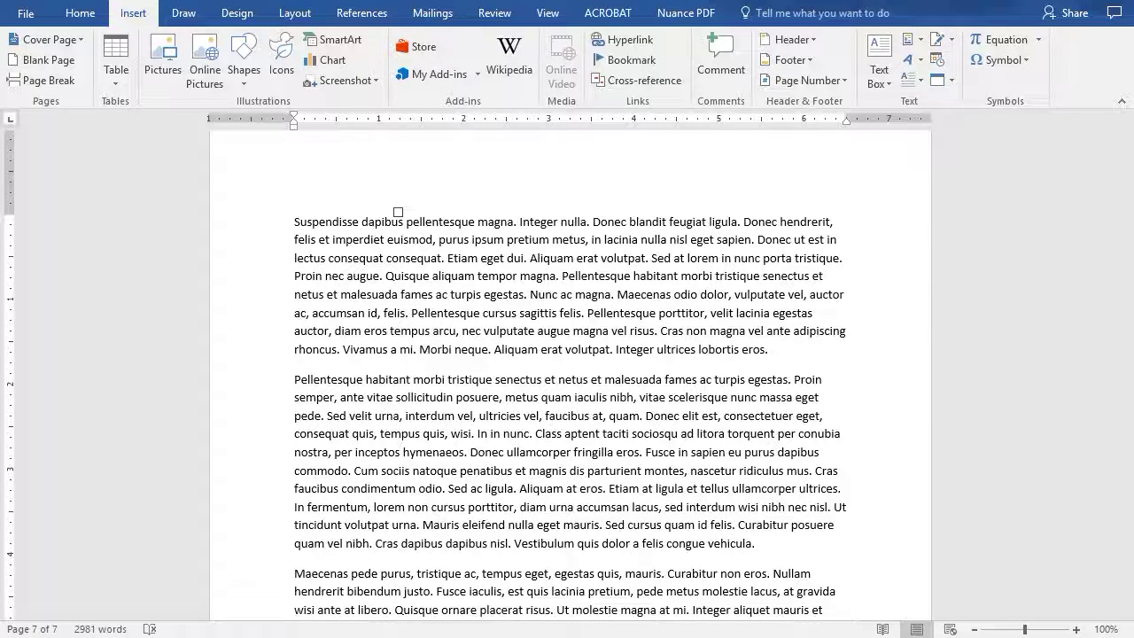
left_click_drag(395, 210, 653, 317)
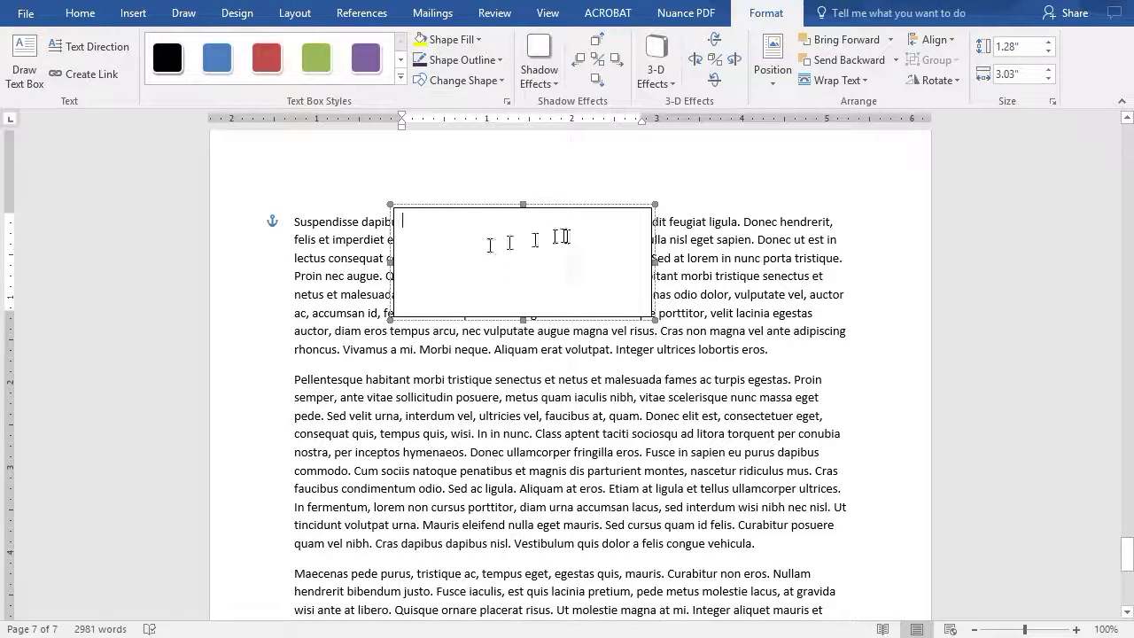
type("My own text box")
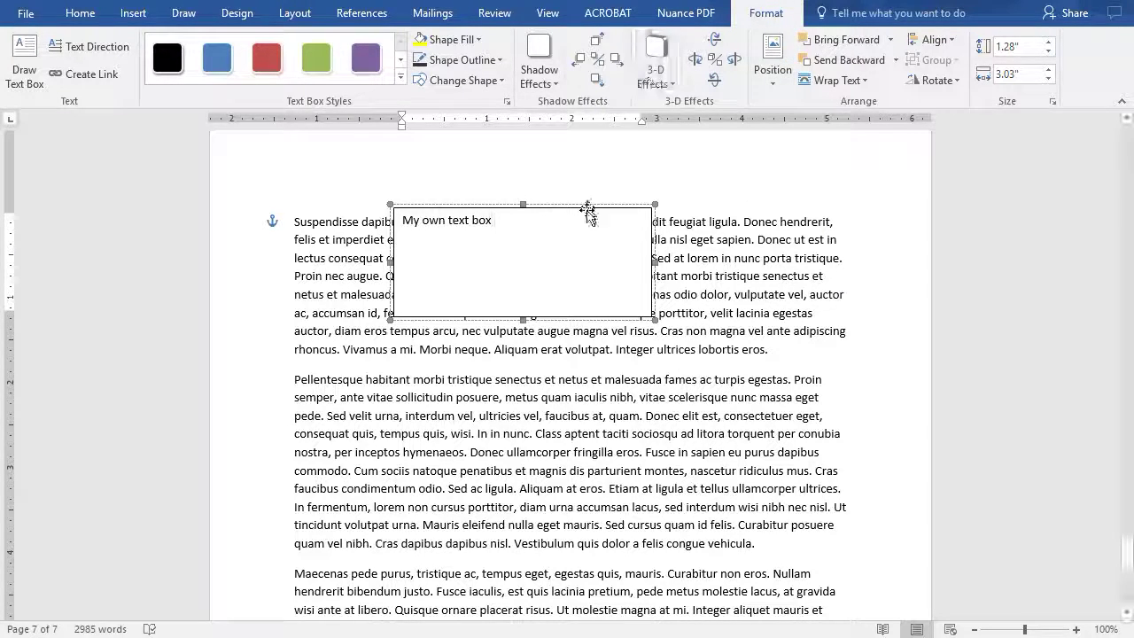
- Set the drawn text box's text wrapping to Tight
left_click(846, 82)
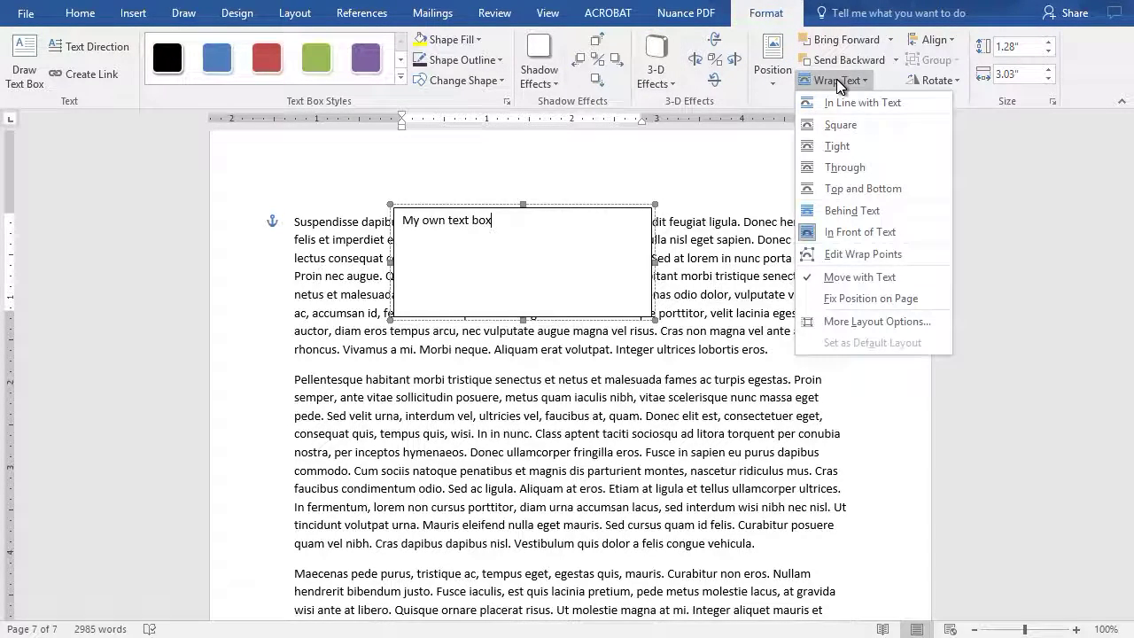
left_click(838, 147)
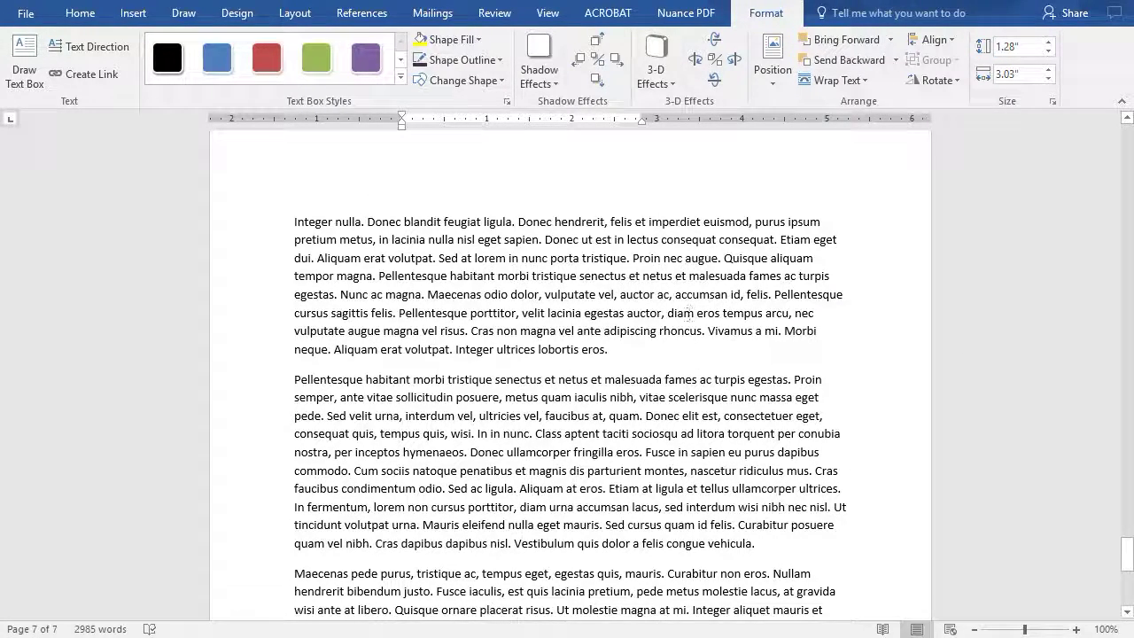
- Move the "My own text box" text box down into the middle of the first paragraph on page 7
scroll(466, 204, "up", 5)
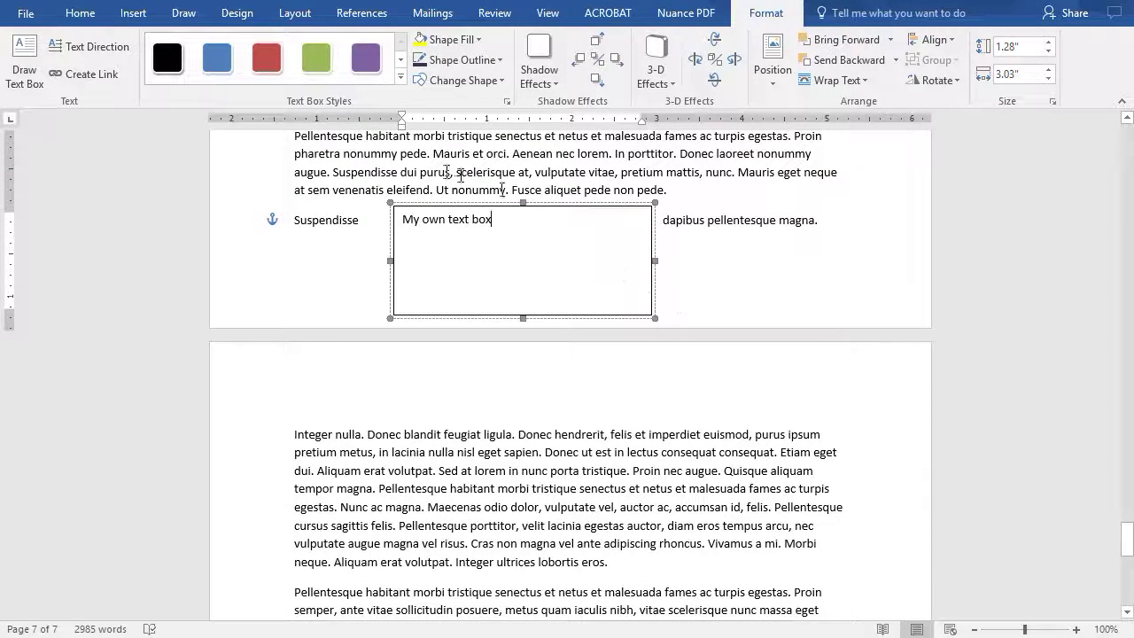
left_click_drag(466, 203, 474, 472)
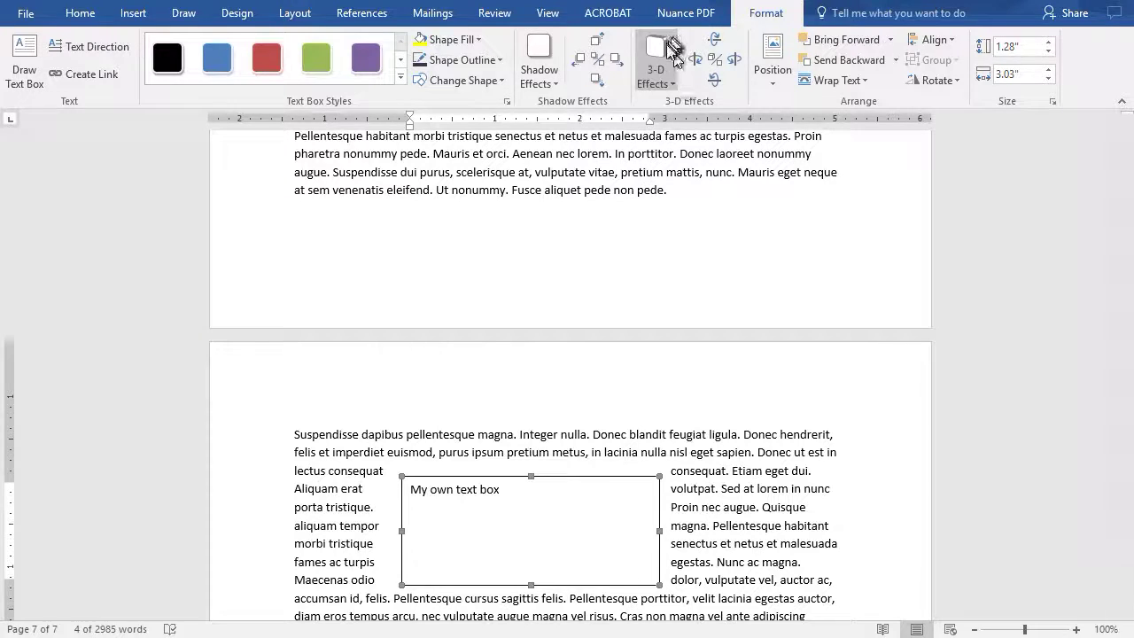
- Give the text box a drop shadow towards its lower-left corner and apply the solid red text box style
left_click(545, 78)
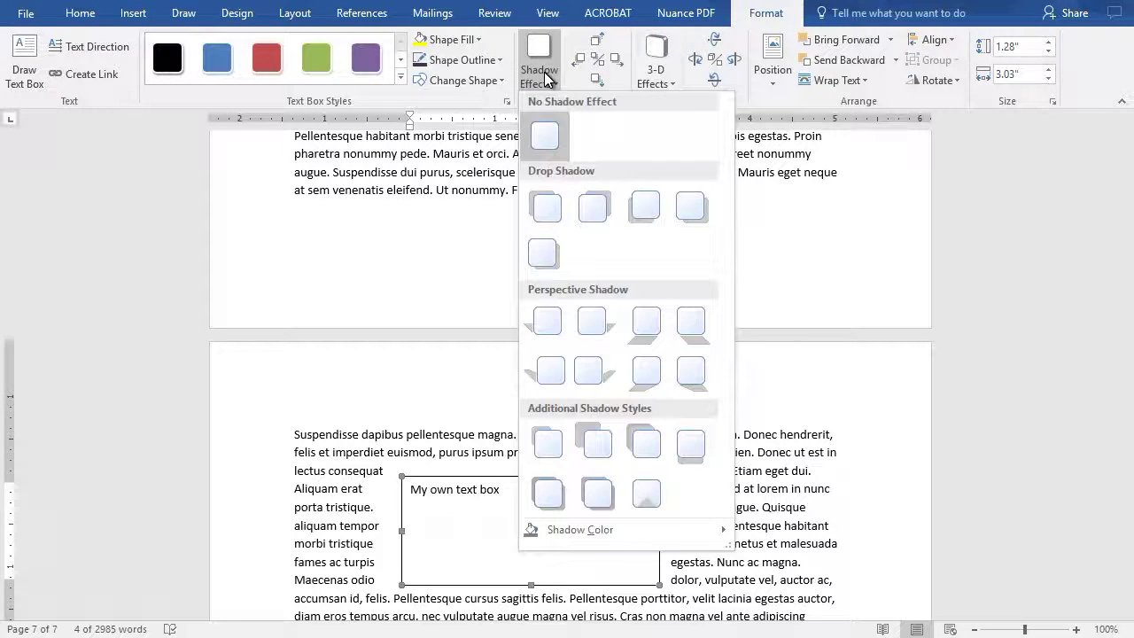
left_click(646, 207)
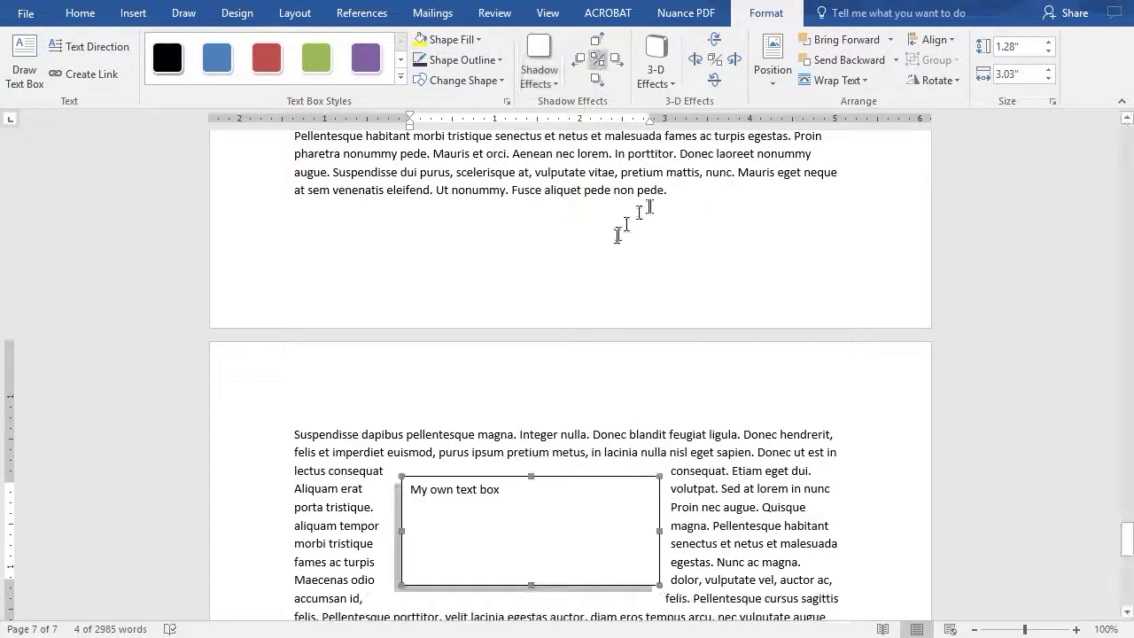
left_click(275, 68)
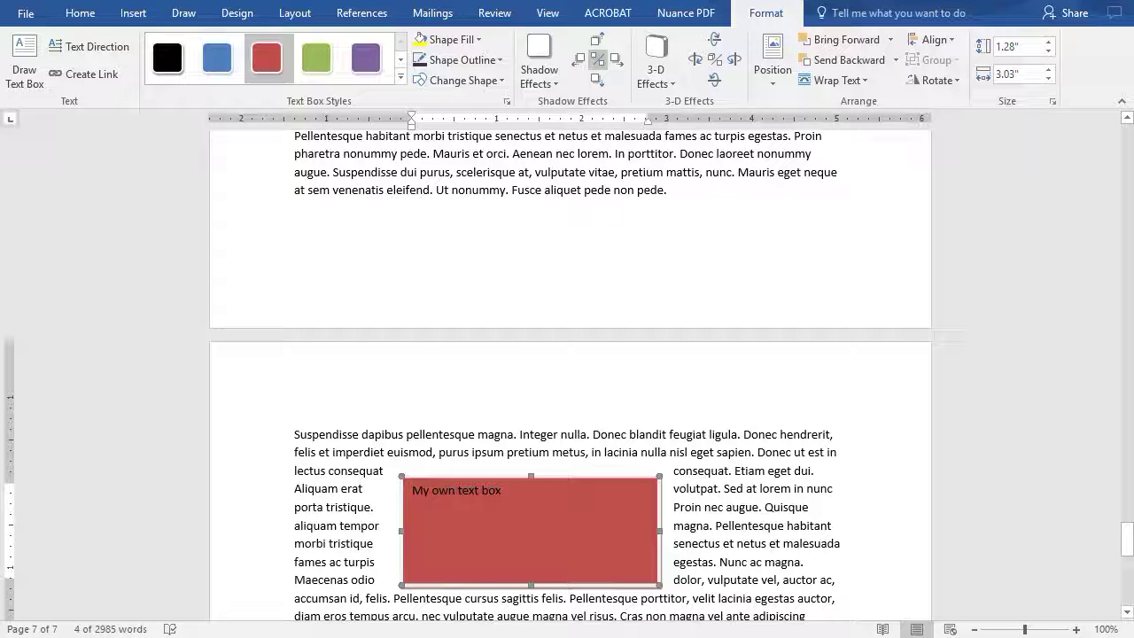
- Draw a text box about 6.85" wide and 1.38" high over the last paragraph on page 7
scroll(558, 425, "down", 5)
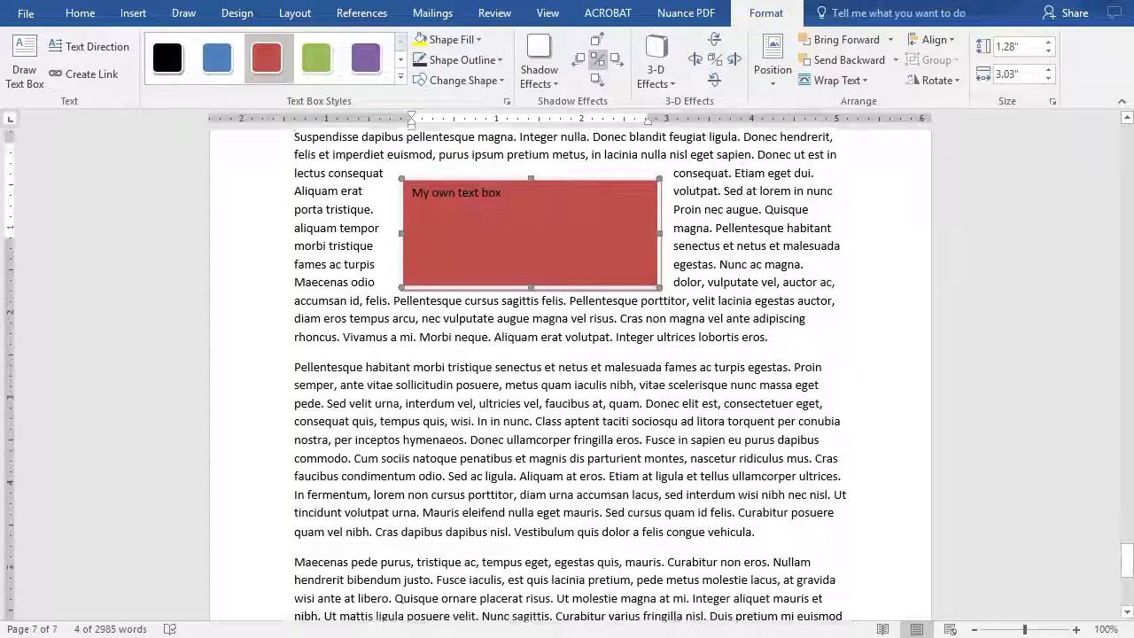
scroll(564, 426, "down", 4)
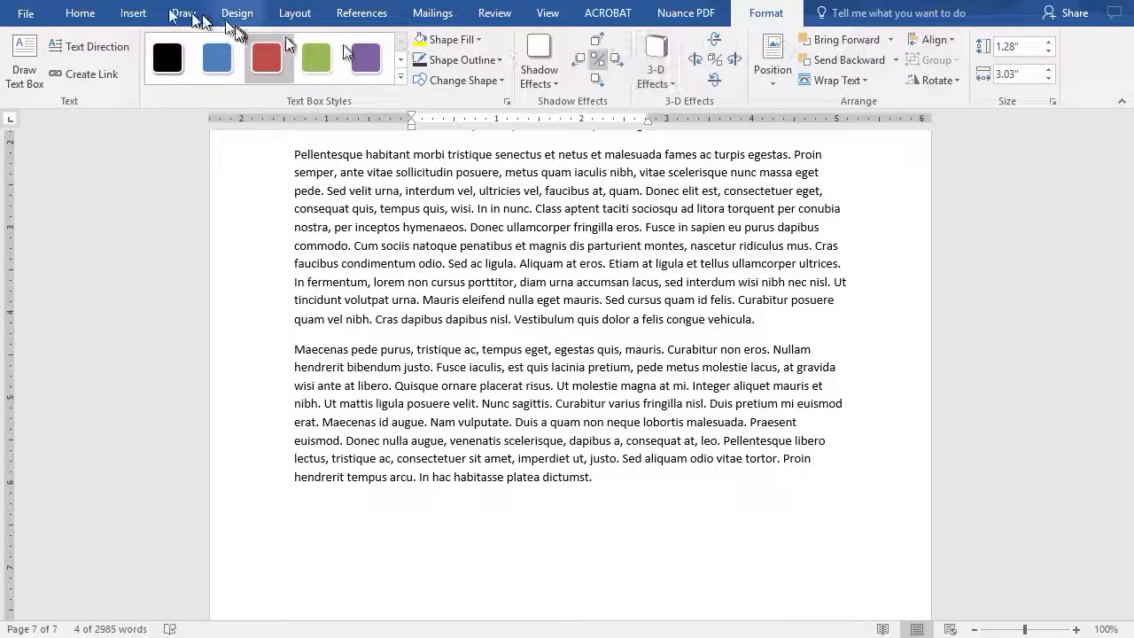
left_click(133, 13)
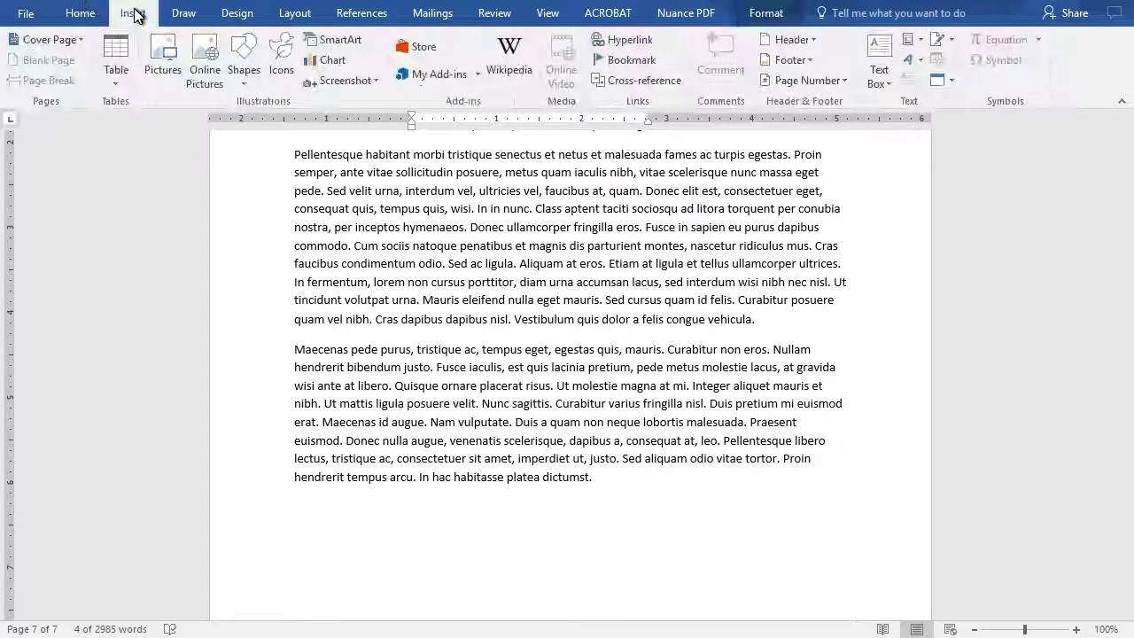
left_click(880, 71)
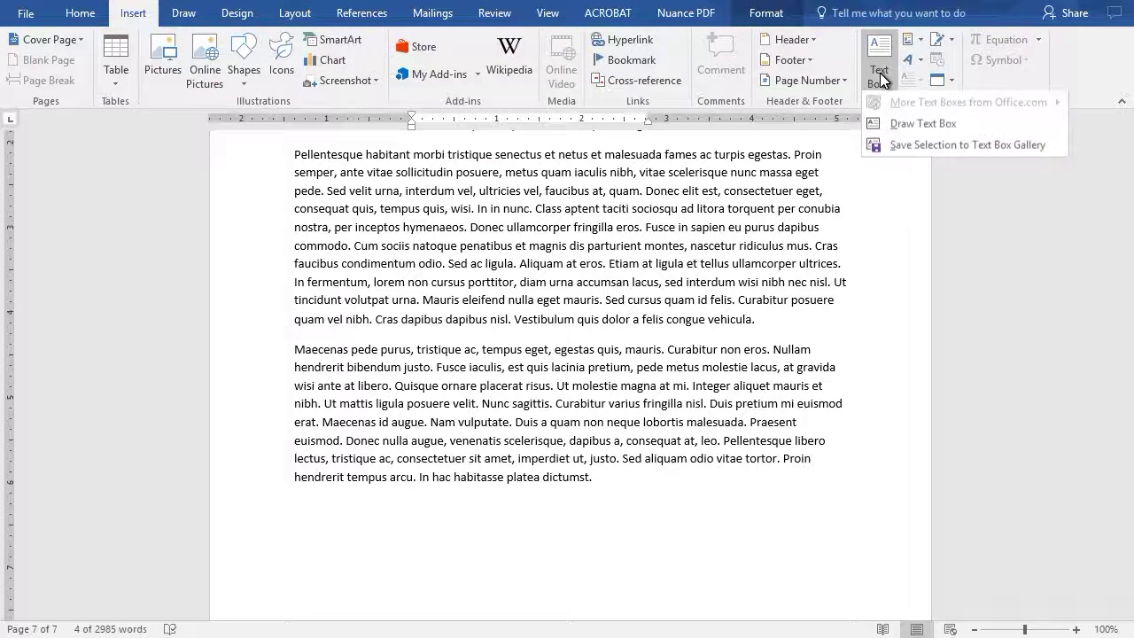
left_click(904, 126)
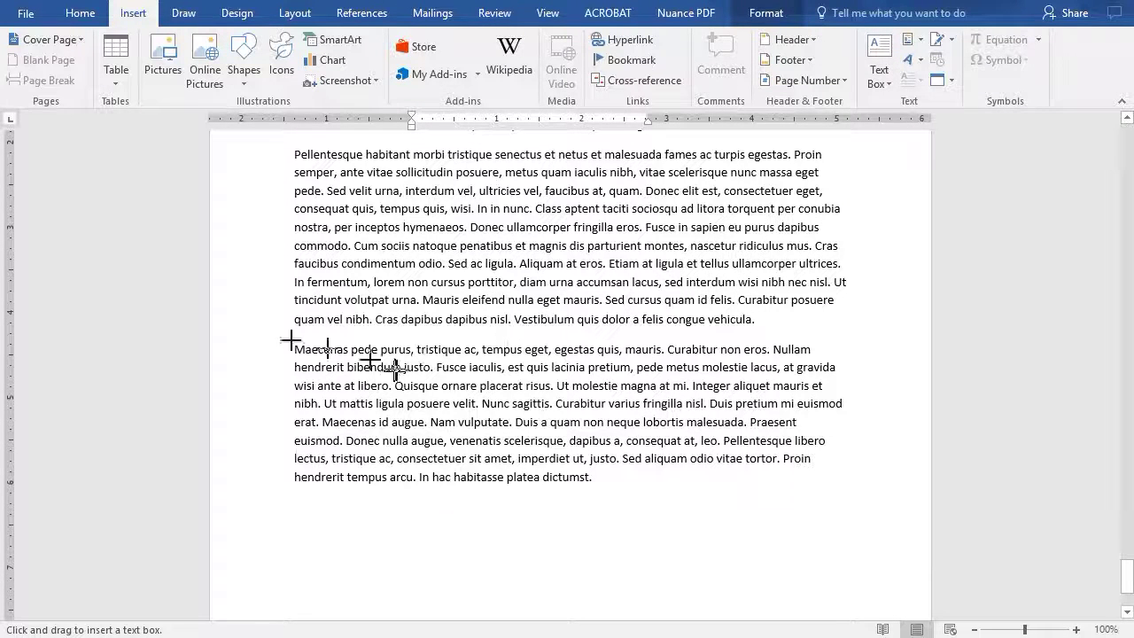
left_click_drag(304, 340, 881, 455)
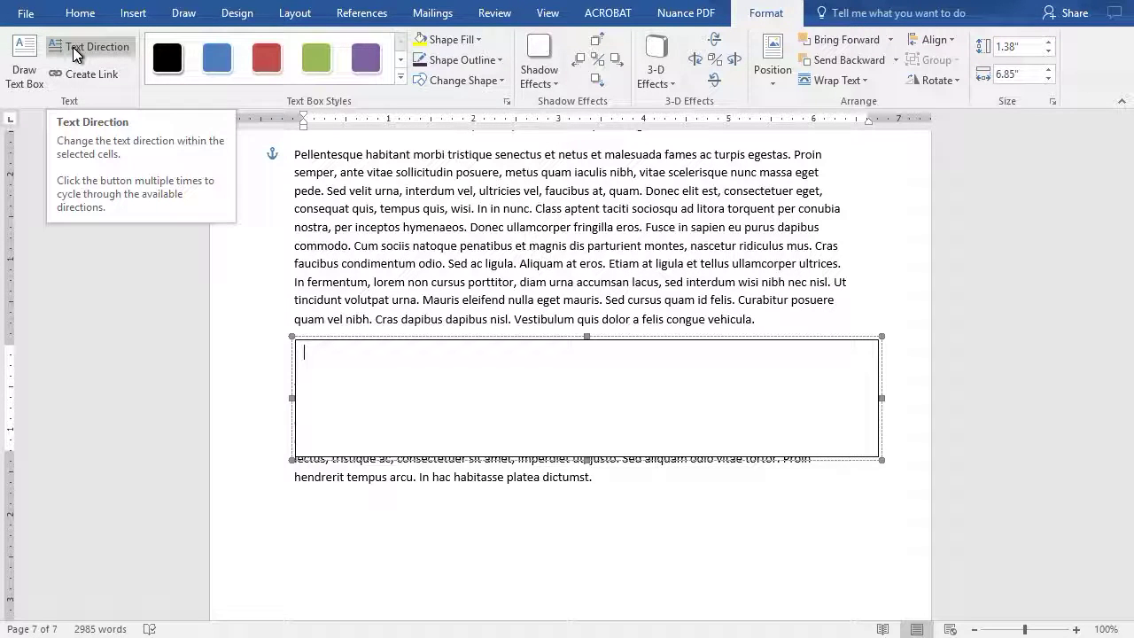
- Rotate the new text box's text direction to read upward and enter "Clip this coupon for a free snack at the snack bar"
left_click(73, 47)
left_click(73, 47)
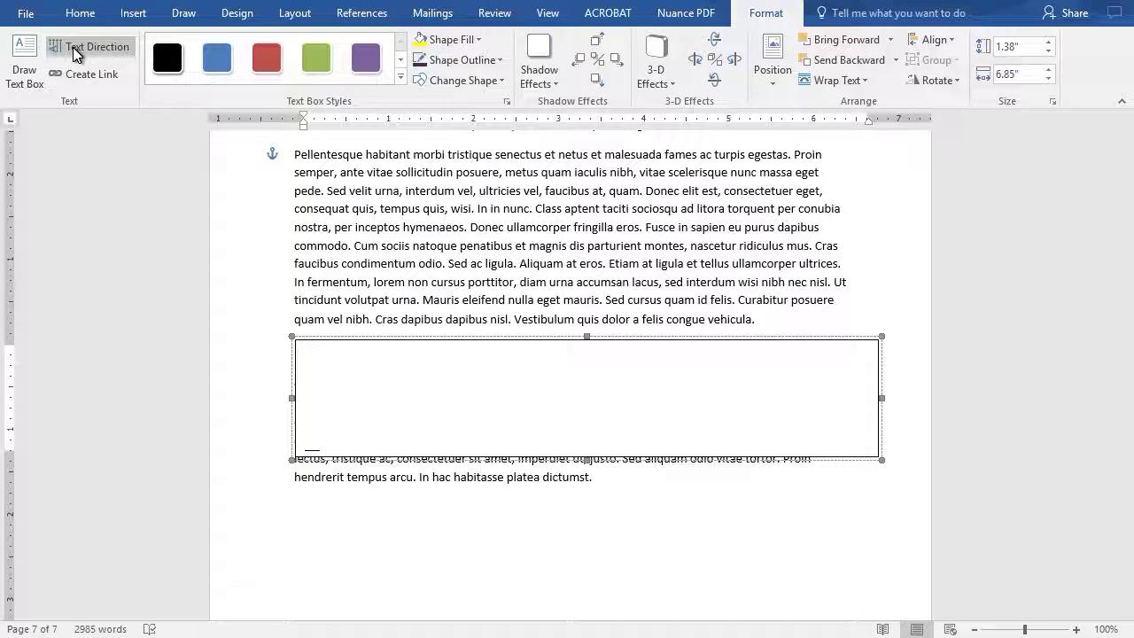
type("Clip this coupon for a free snack")
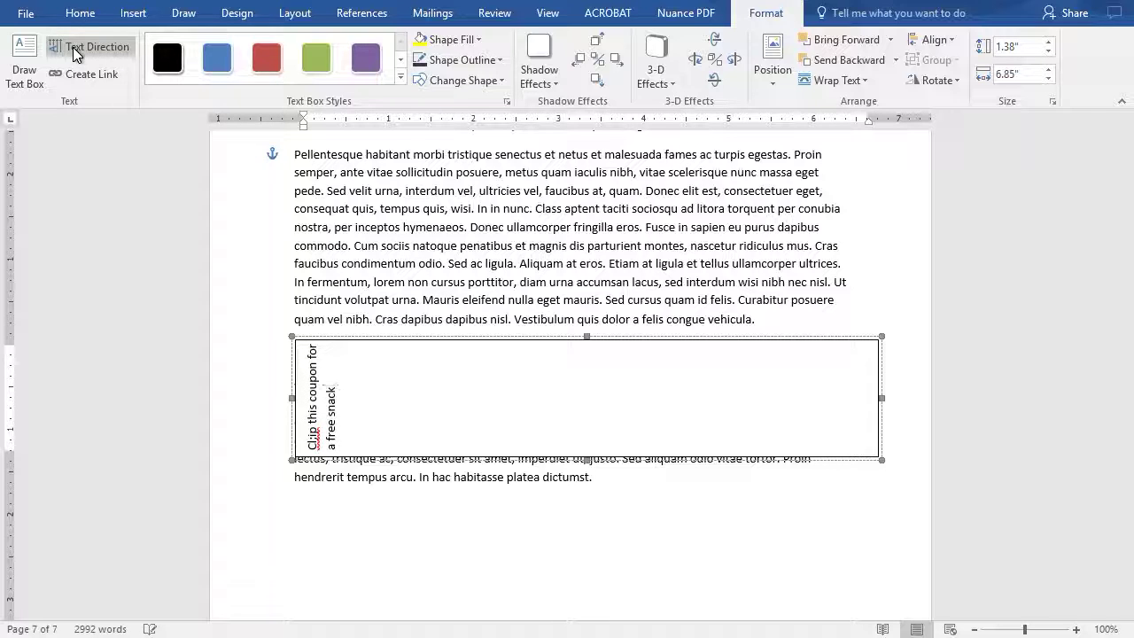
type(" at the snack bar")
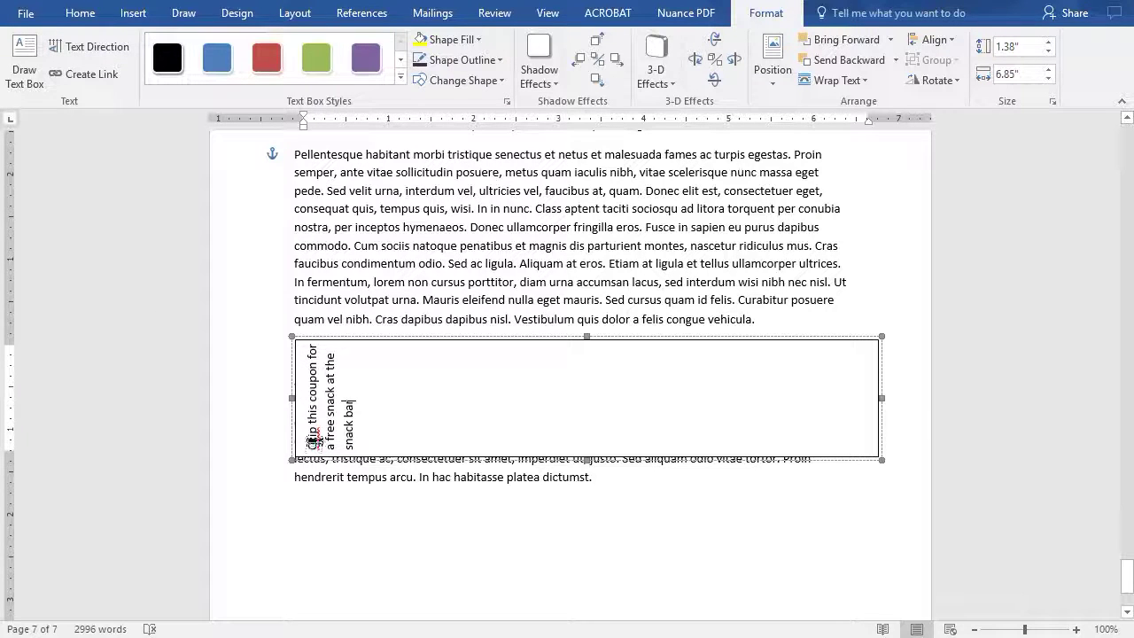
- Correct the misspelled first word of the coupon text to "Clip" using the spelling suggestion
double_click(312, 441)
right_click(312, 441)
mouse_move(304, 447)
left_click(381, 450)
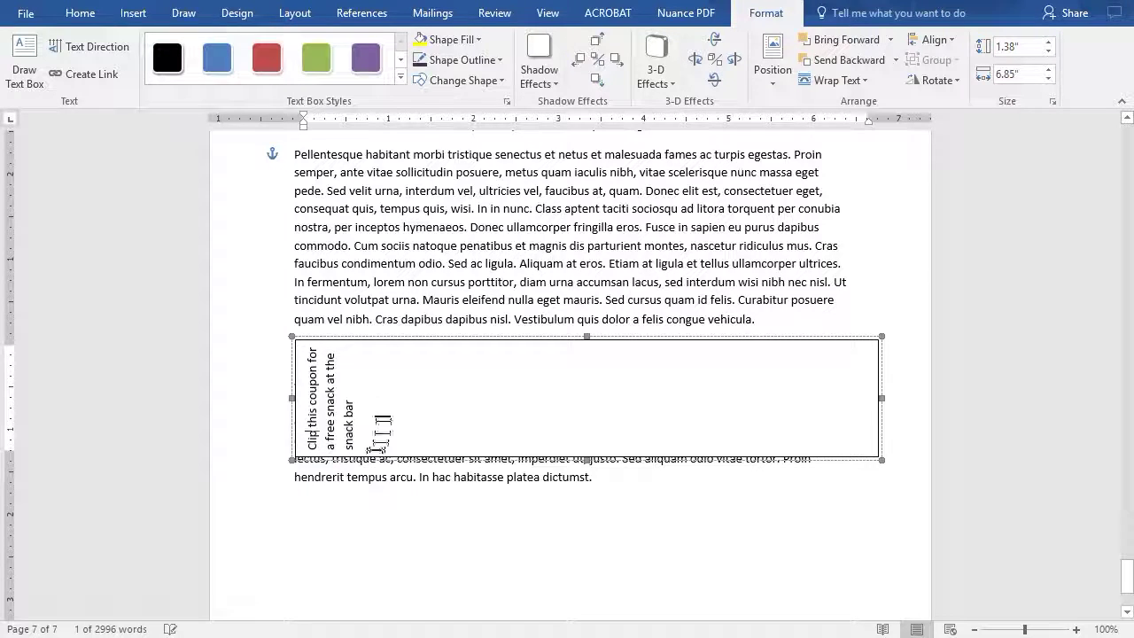
- Set the whole coupon text to size 18 in the Haettenschweiler font and deselect the text box
left_click(81, 14)
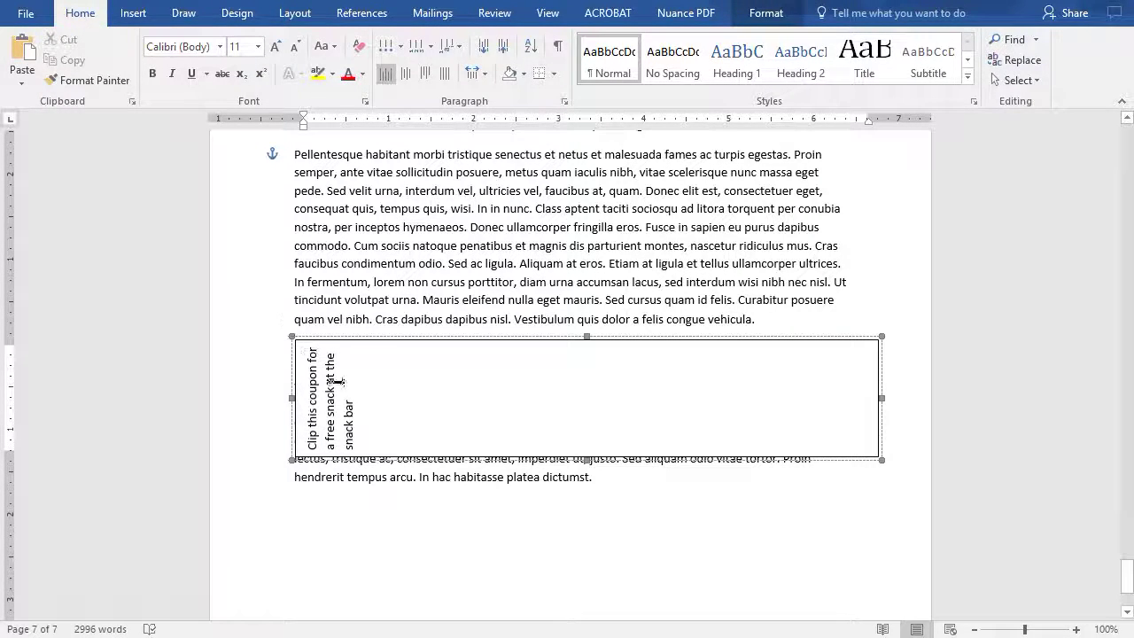
left_click_drag(351, 397, 312, 443)
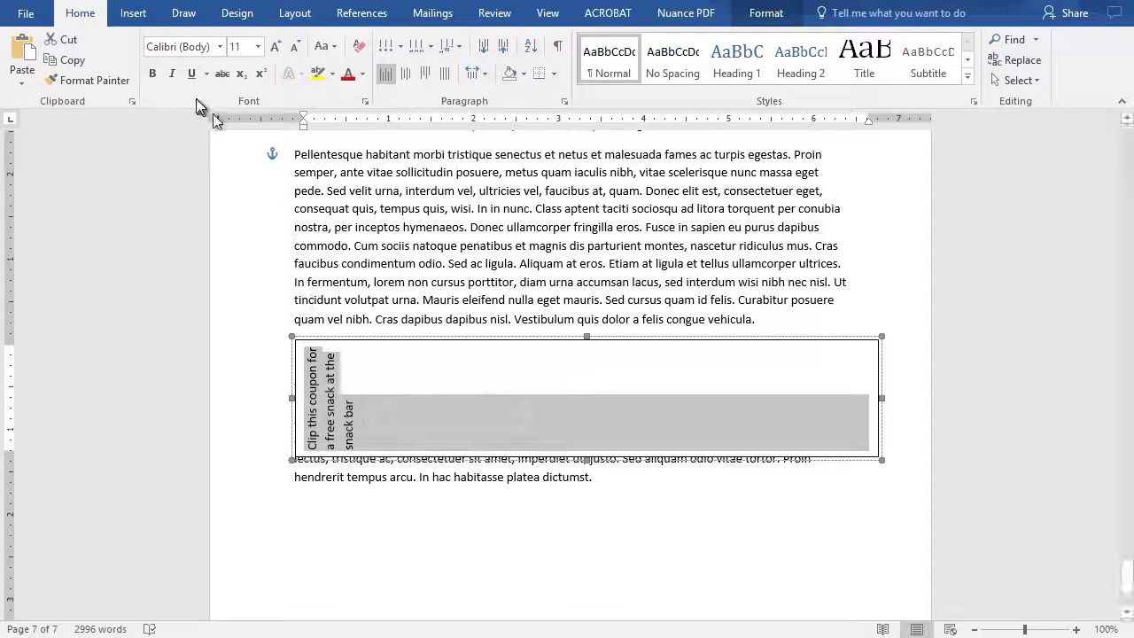
left_click(275, 47)
left_click(275, 47)
left_click(275, 47)
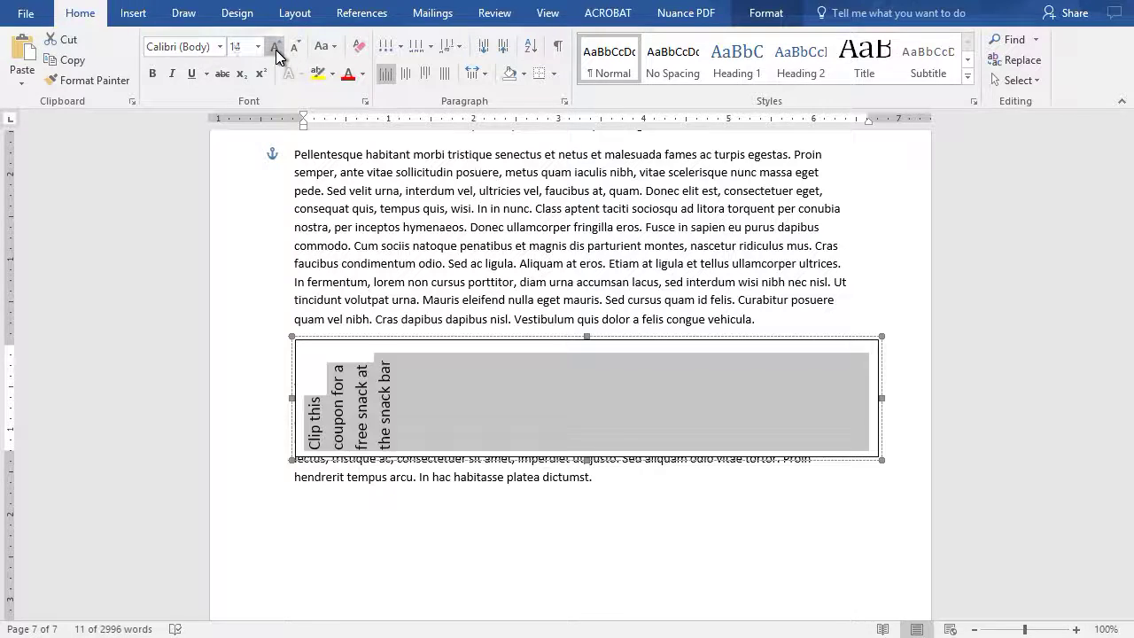
left_click(276, 47)
left_click(220, 46)
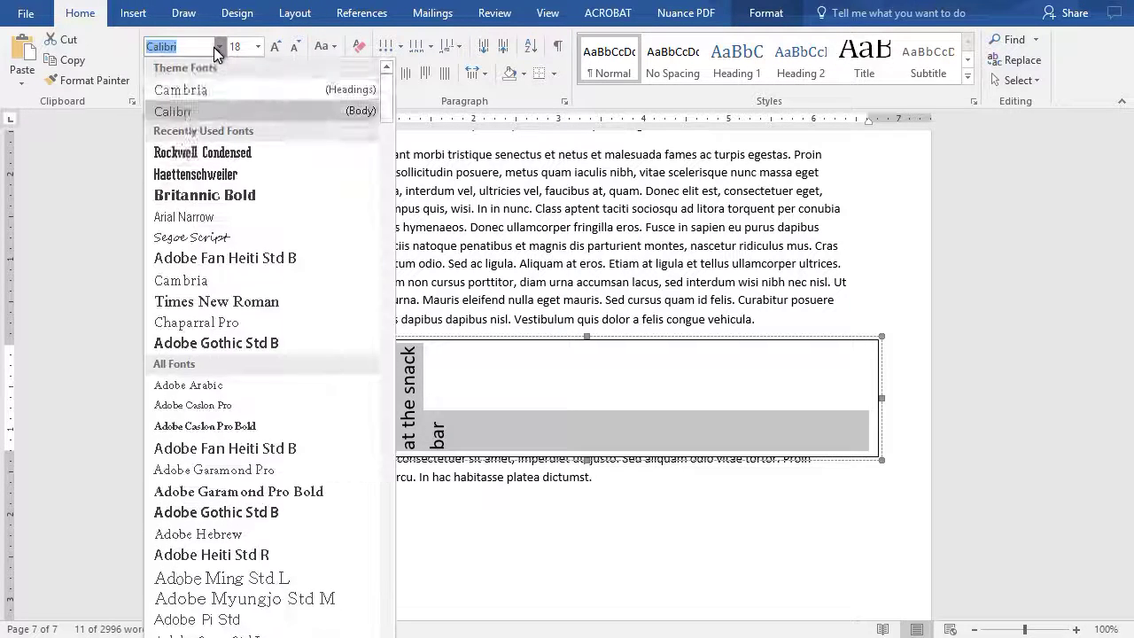
left_click(195, 175)
left_click(669, 245)
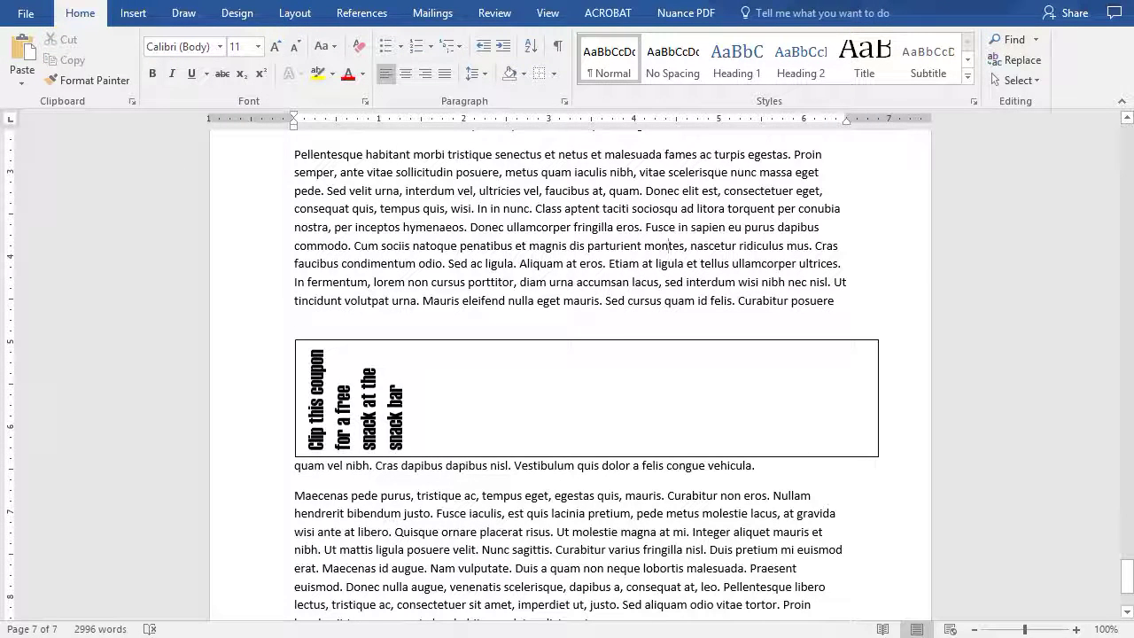